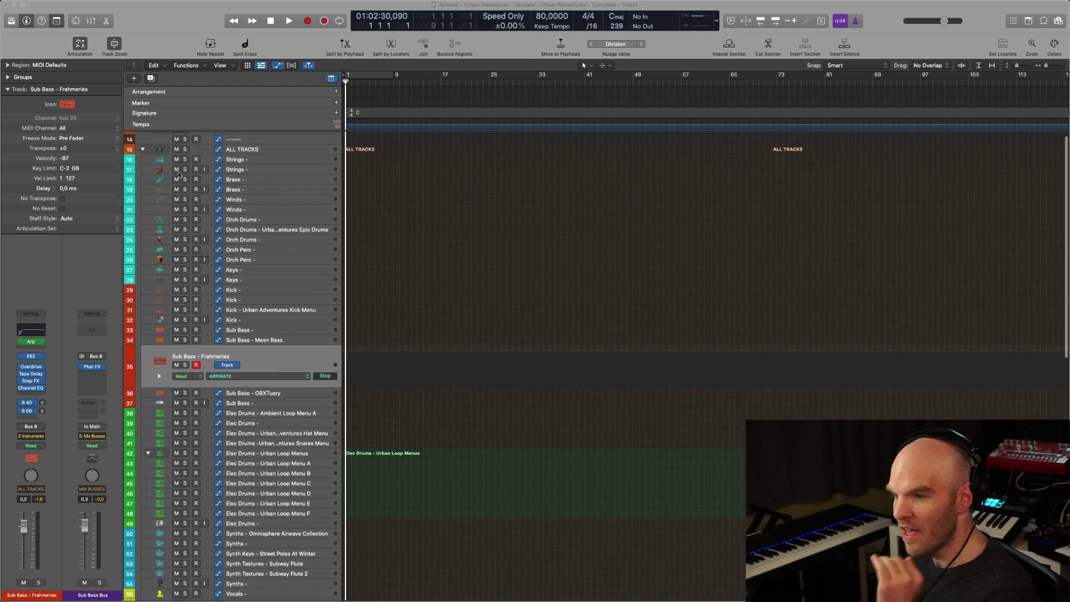
Look through the template's instrument and audio tracks, from Strings down to the mix busses.
{"action": "left_click", "coordinate": [269, 163]}
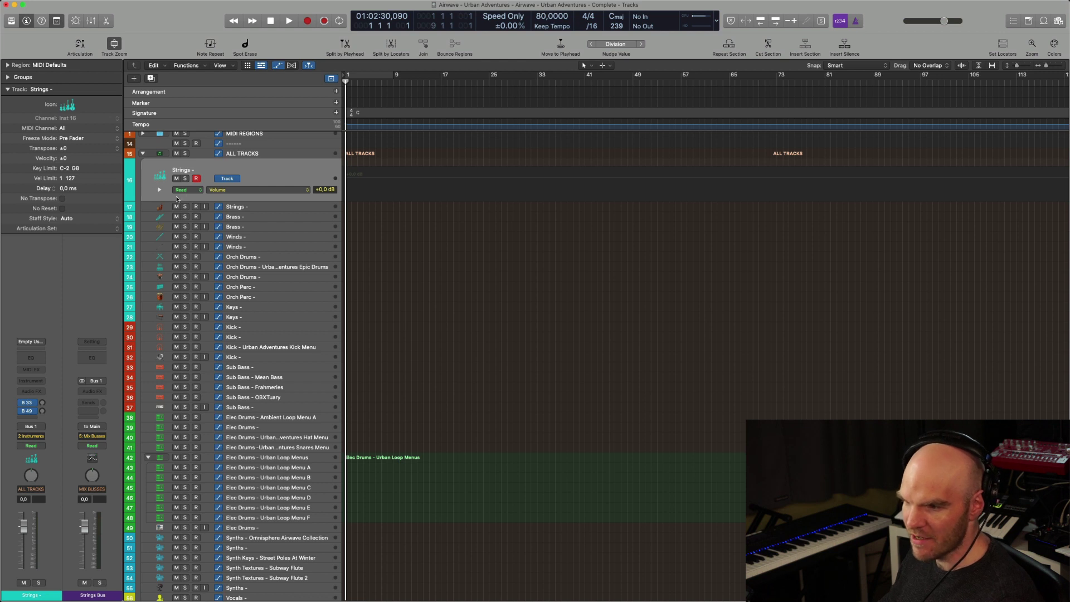
{"action": "left_click", "coordinate": [160, 209]}
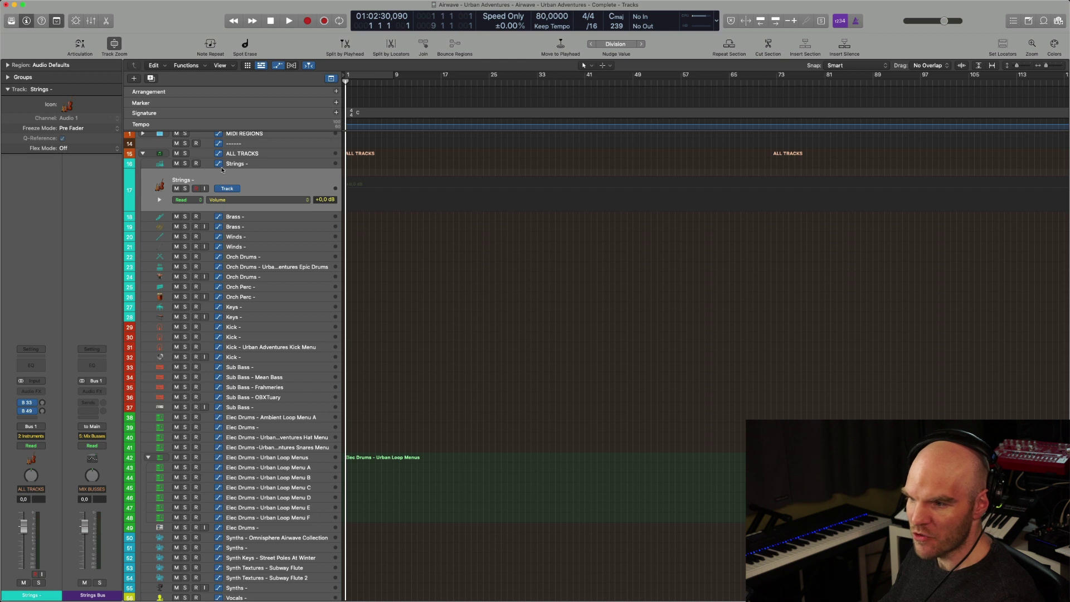
{"action": "scroll", "coordinate": [242, 240], "scroll_direction": "down", "scroll_amount": 2}
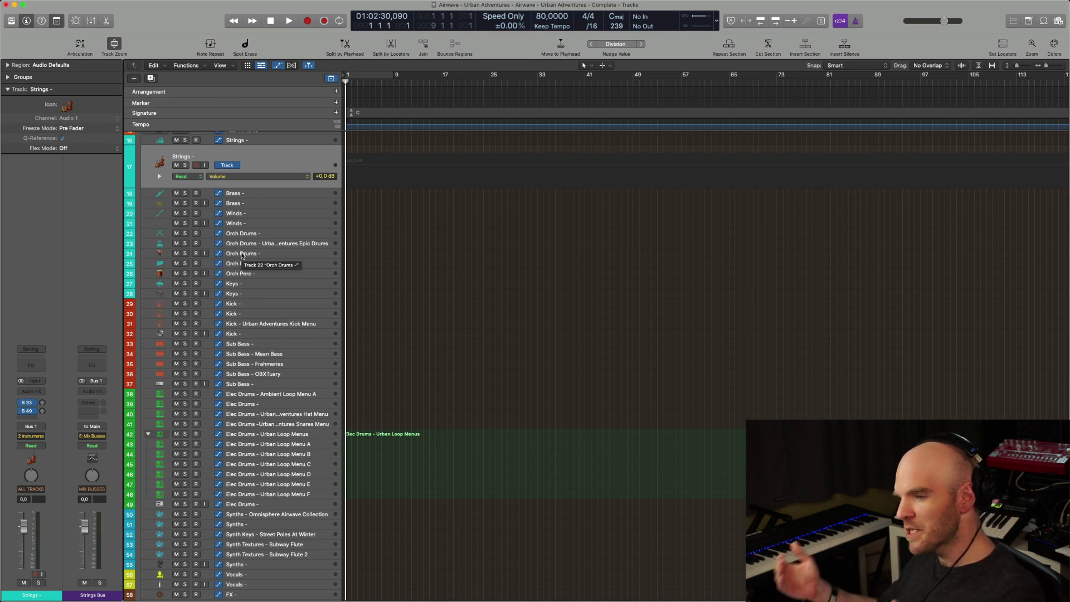
{"action": "scroll", "coordinate": [242, 256], "scroll_direction": "down", "scroll_amount": 10}
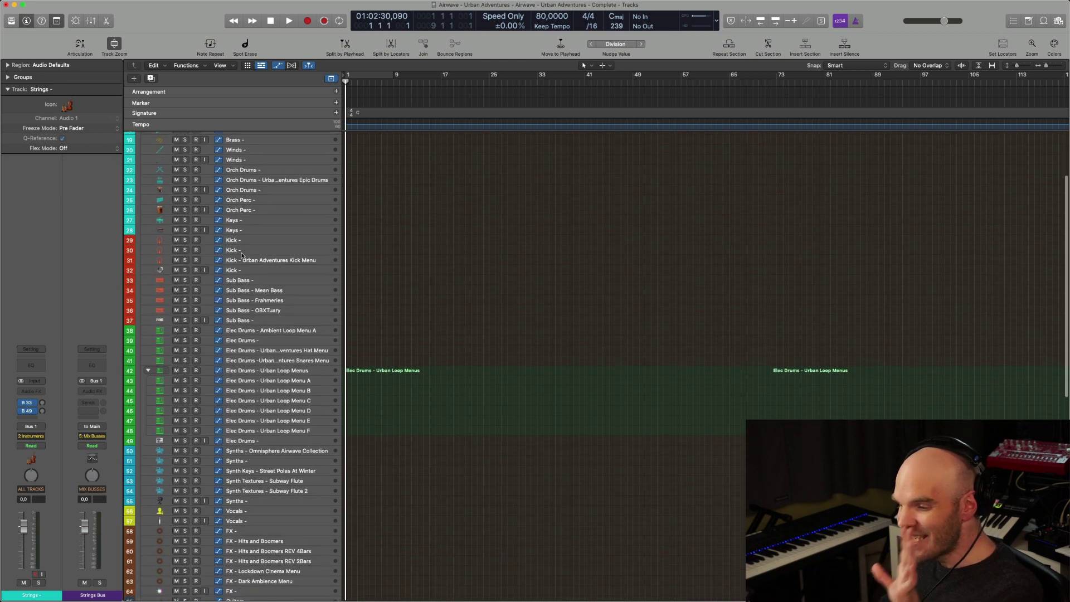
{"action": "scroll", "coordinate": [242, 256], "scroll_direction": "down", "scroll_amount": 11}
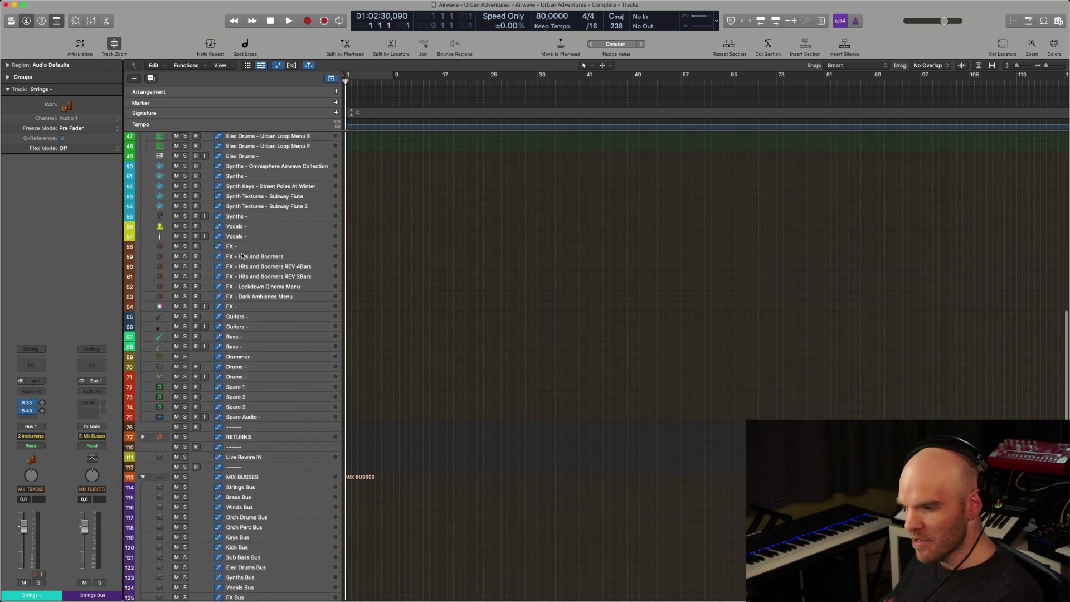
{"action": "scroll", "coordinate": [242, 255], "scroll_direction": "up", "scroll_amount": 4}
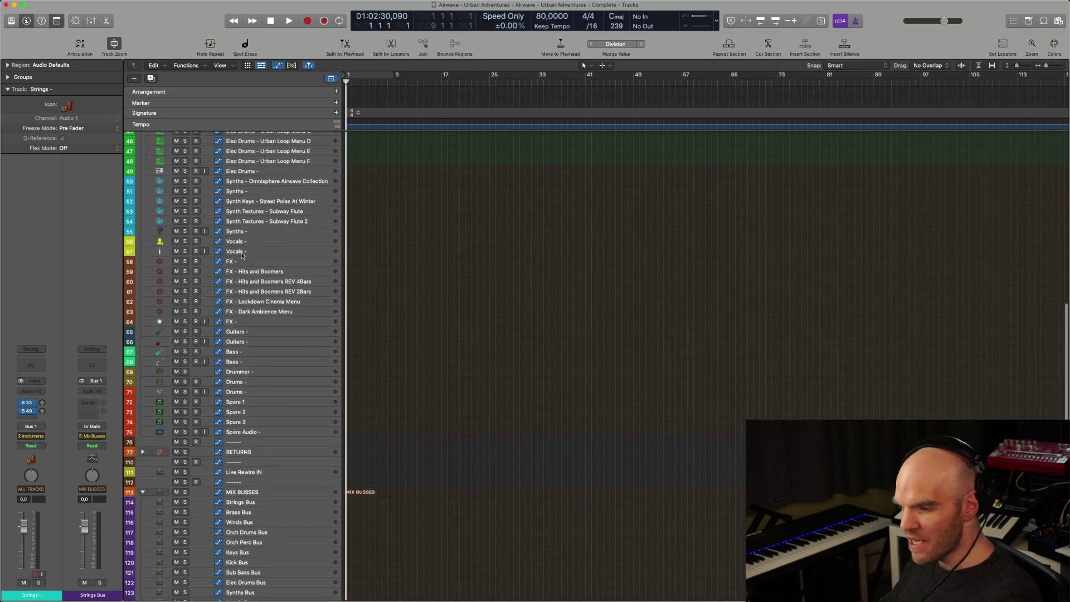
{"action": "scroll", "coordinate": [242, 256], "scroll_direction": "up", "scroll_amount": 7}
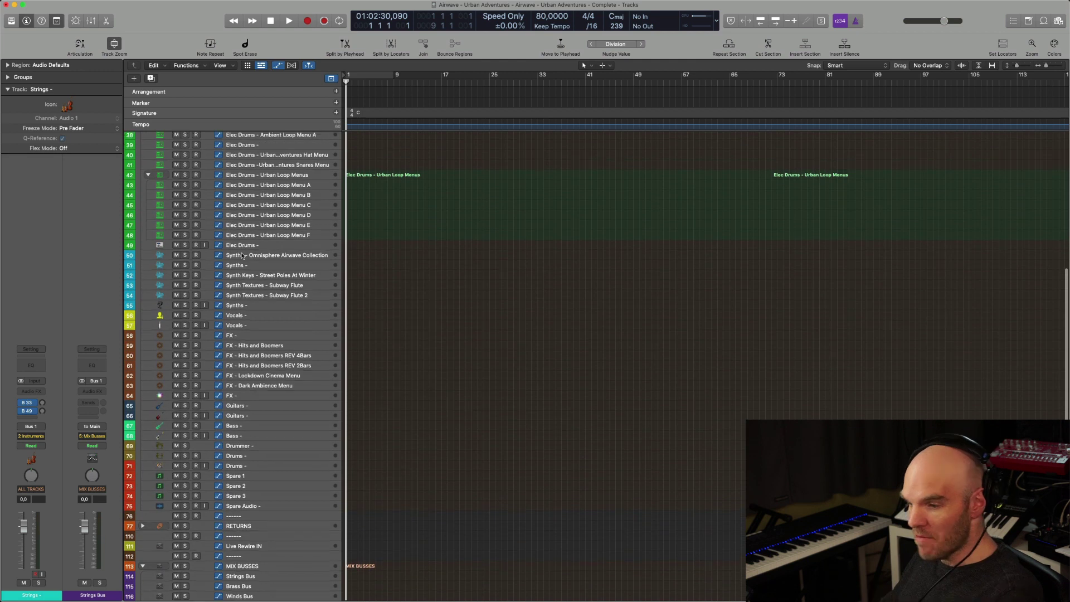
{"action": "scroll", "coordinate": [241, 255], "scroll_direction": "up", "scroll_amount": 13}
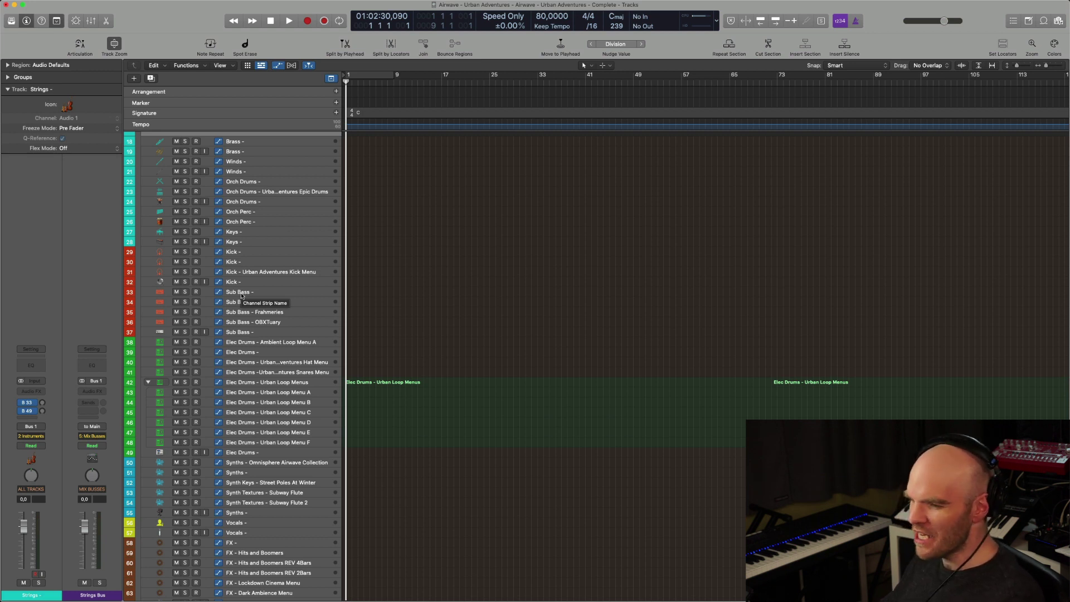
{"action": "scroll", "coordinate": [240, 293], "scroll_direction": "up", "scroll_amount": 6}
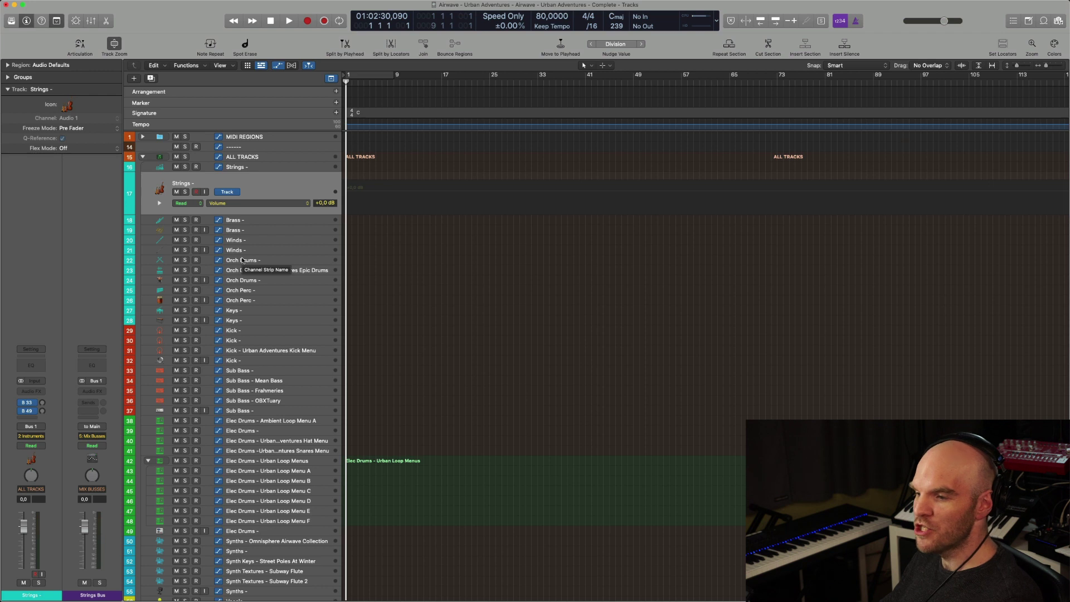
{"action": "scroll", "coordinate": [190, 315], "scroll_direction": "down", "scroll_amount": 2}
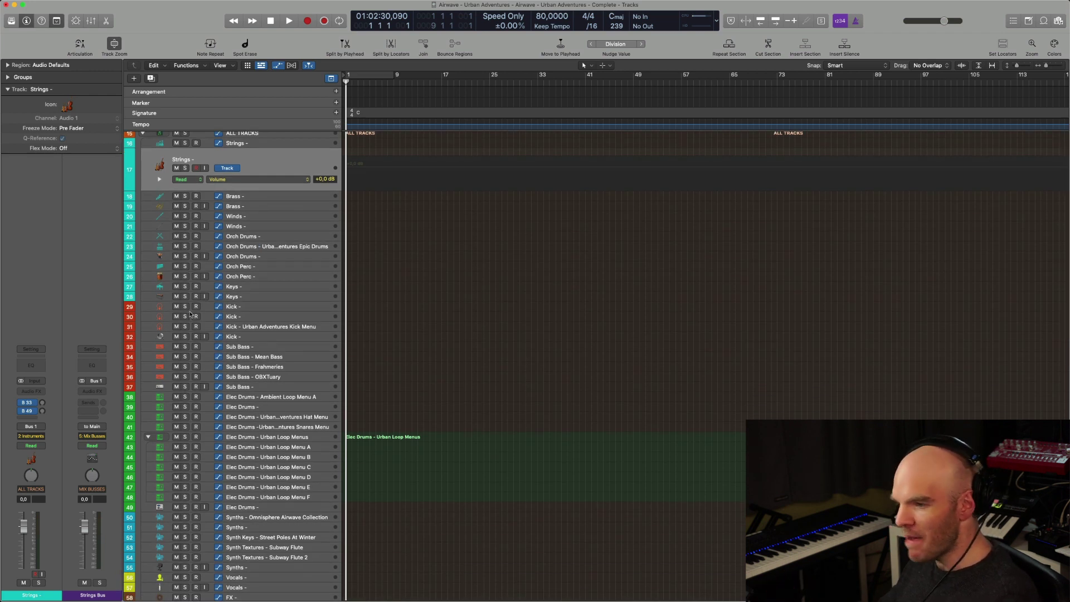
Select the Orch Drums - Urban Adventures Epic Drums track and audition it with Note Repeat at a 1/16 Note rate.
{"action": "left_click", "coordinate": [291, 245]}
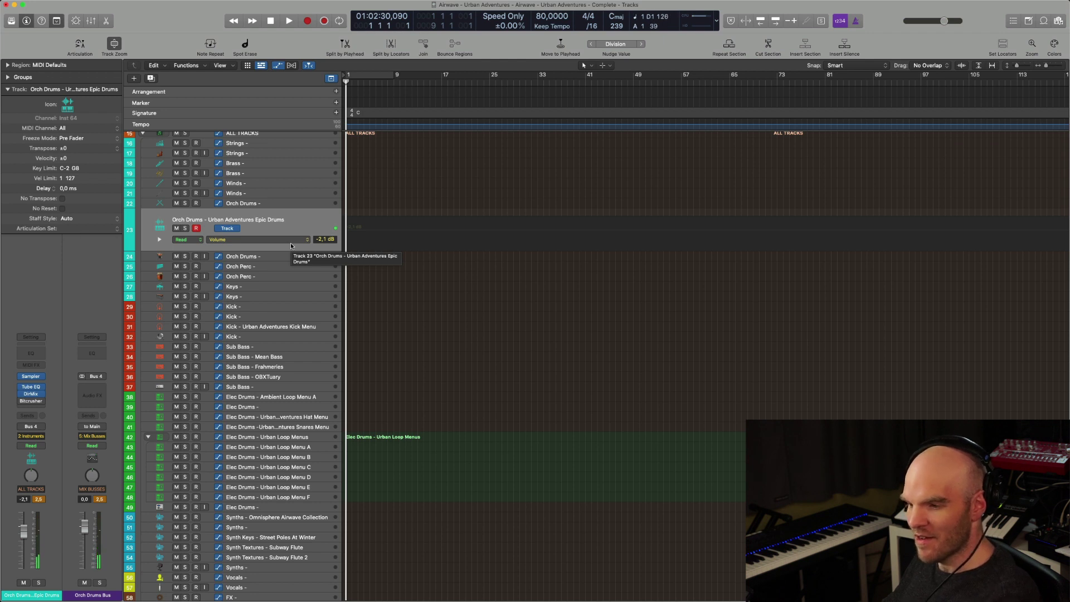
{"action": "left_click", "coordinate": [211, 47]}
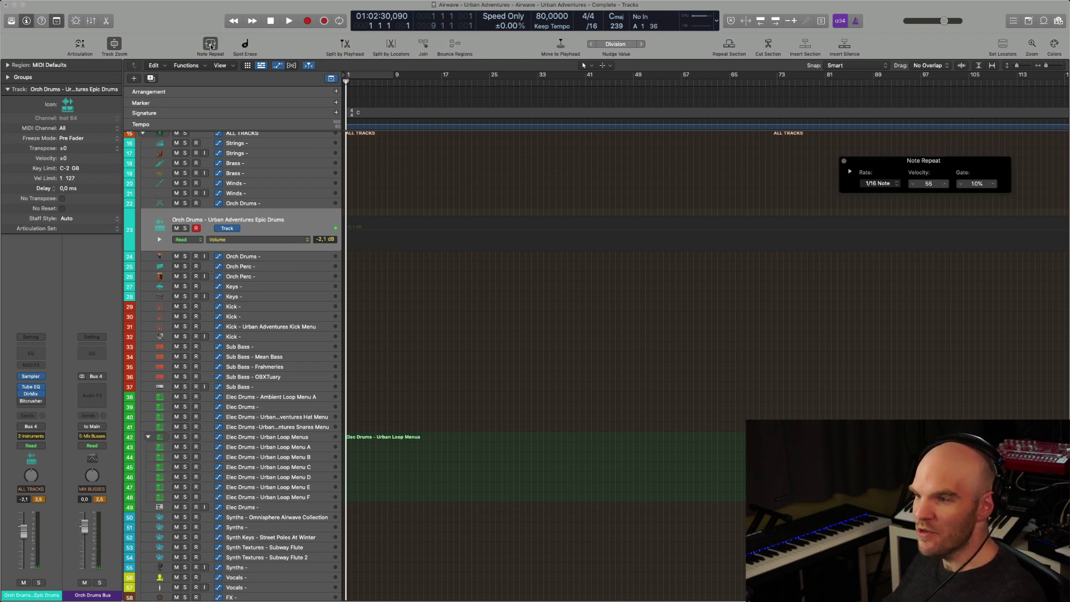
{"action": "left_click_drag", "start_coordinate": [966, 165], "coordinate": [508, 361]}
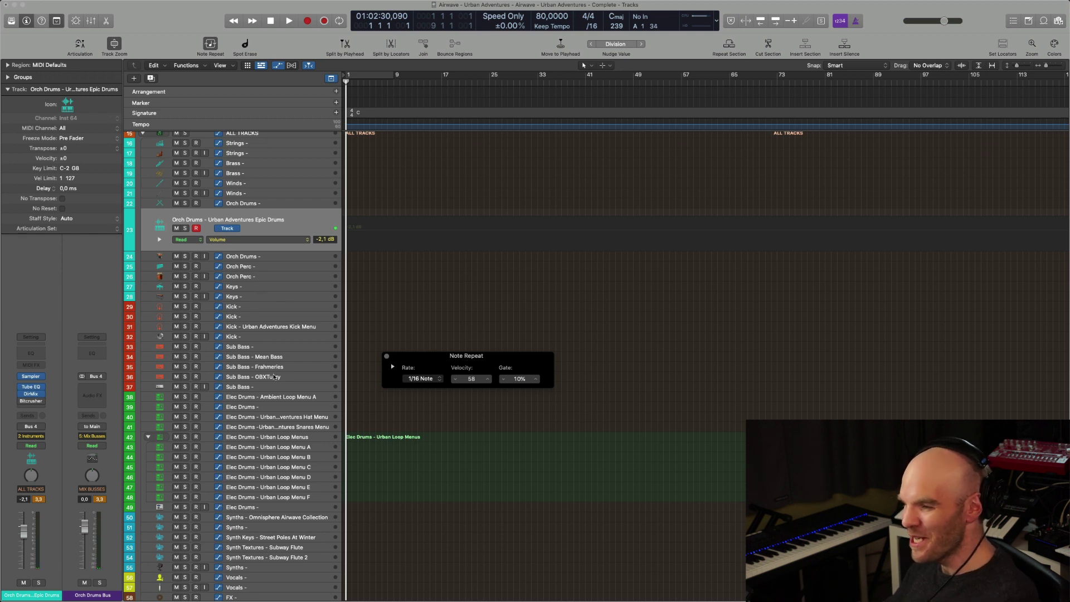
Audition the Elec Drums loop menu tracks, close Note Repeat and try Urban Loop Menu A at a project tempo of 120.
{"action": "scroll", "coordinate": [279, 334], "scroll_direction": "down", "scroll_amount": 2}
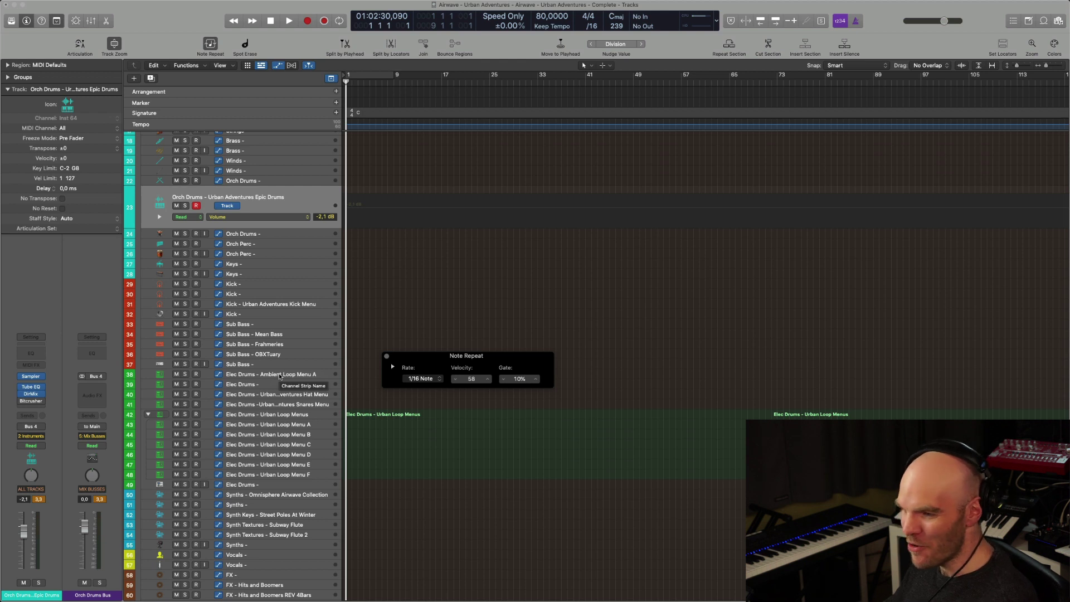
{"action": "left_click", "coordinate": [279, 375]}
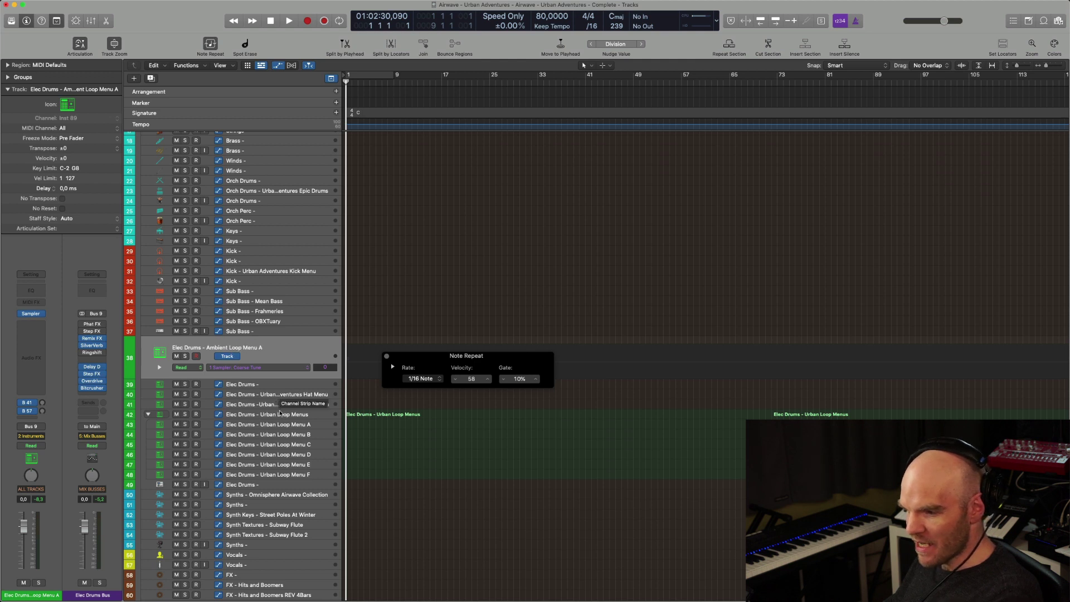
{"action": "left_click", "coordinate": [280, 414]}
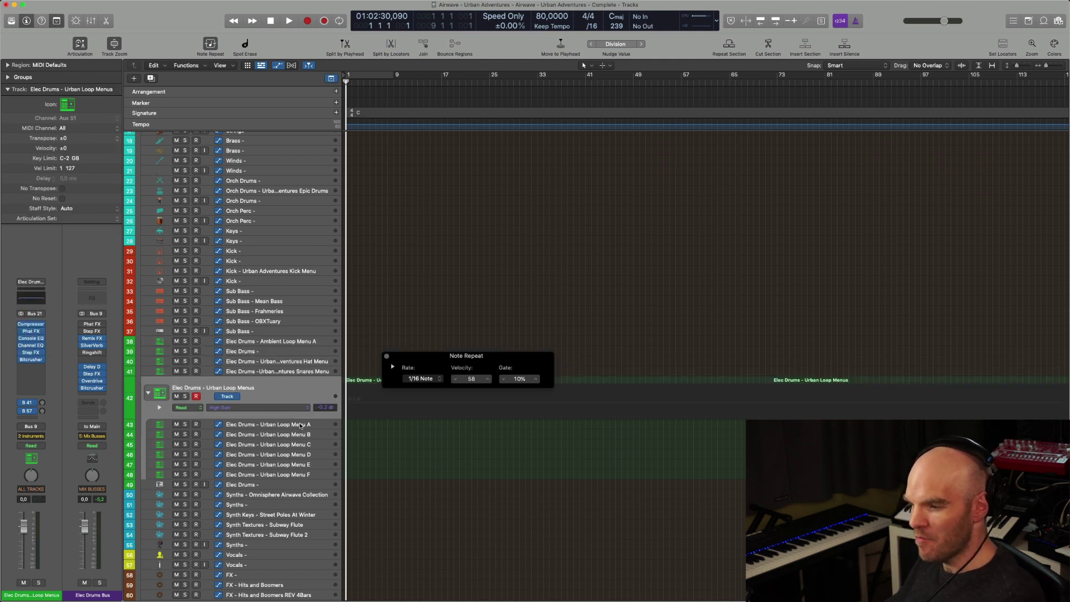
{"action": "left_click", "coordinate": [301, 425]}
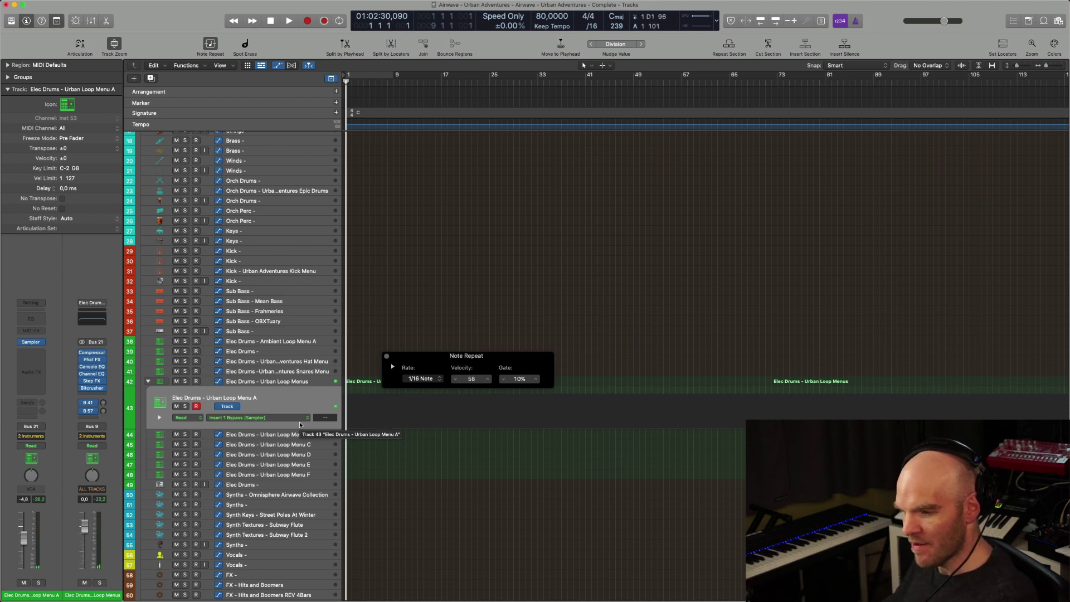
{"action": "left_click", "coordinate": [387, 356]}
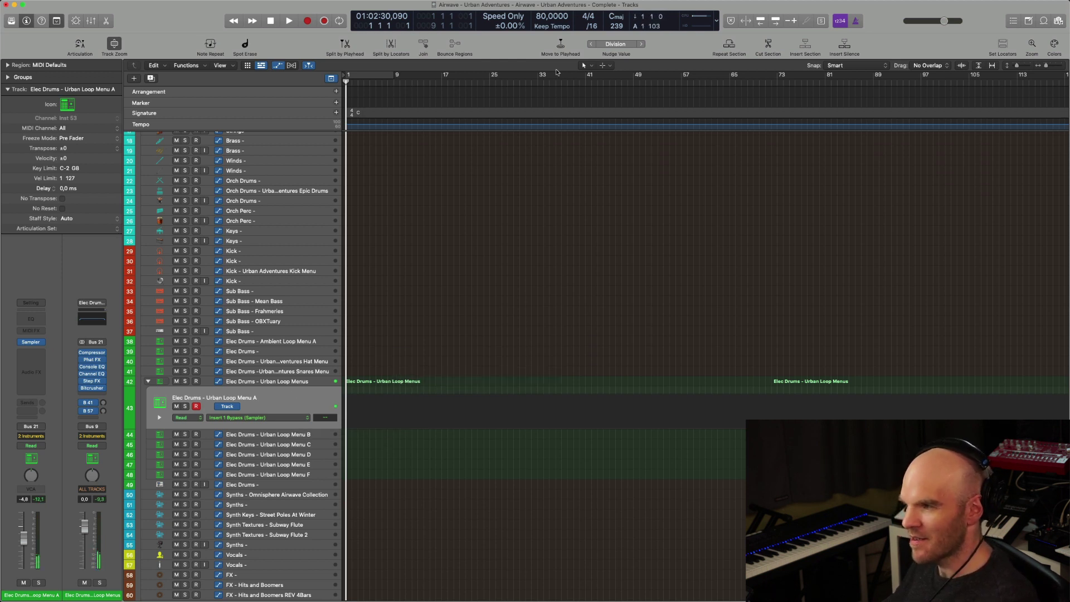
{"action": "left_click_drag", "start_coordinate": [550, 21], "coordinate": [546, 5]}
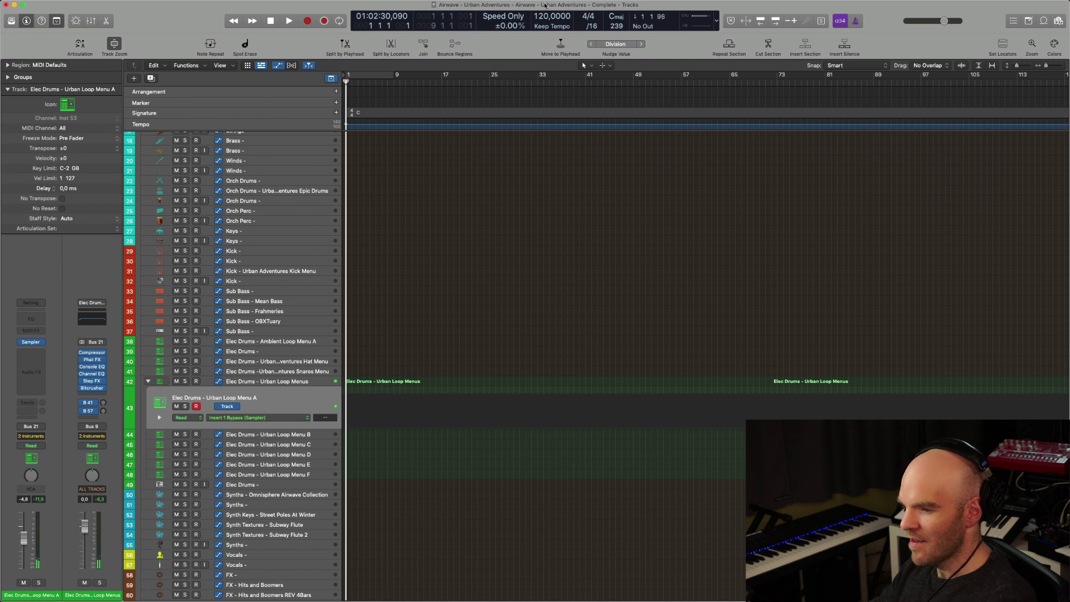
Record a loop performance on the Elec Drums - Urban Loop Menus stack and play it back from bar 1.
{"action": "left_click", "coordinate": [304, 382]}
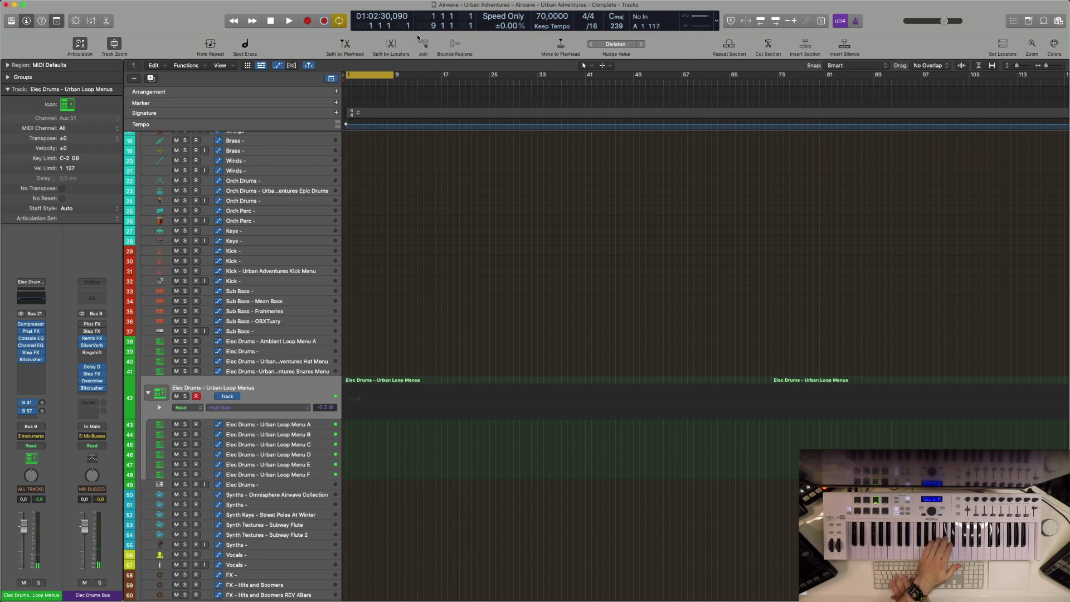
{"action": "key", "text": "r"}
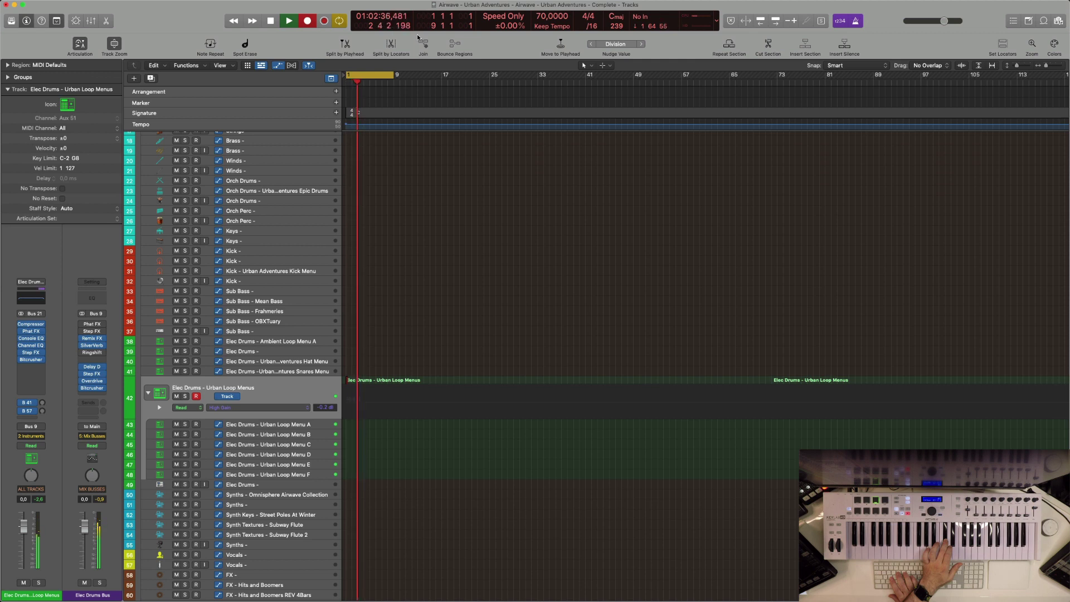
{"action": "key", "text": "r"}
{"action": "key", "text": "Return"}
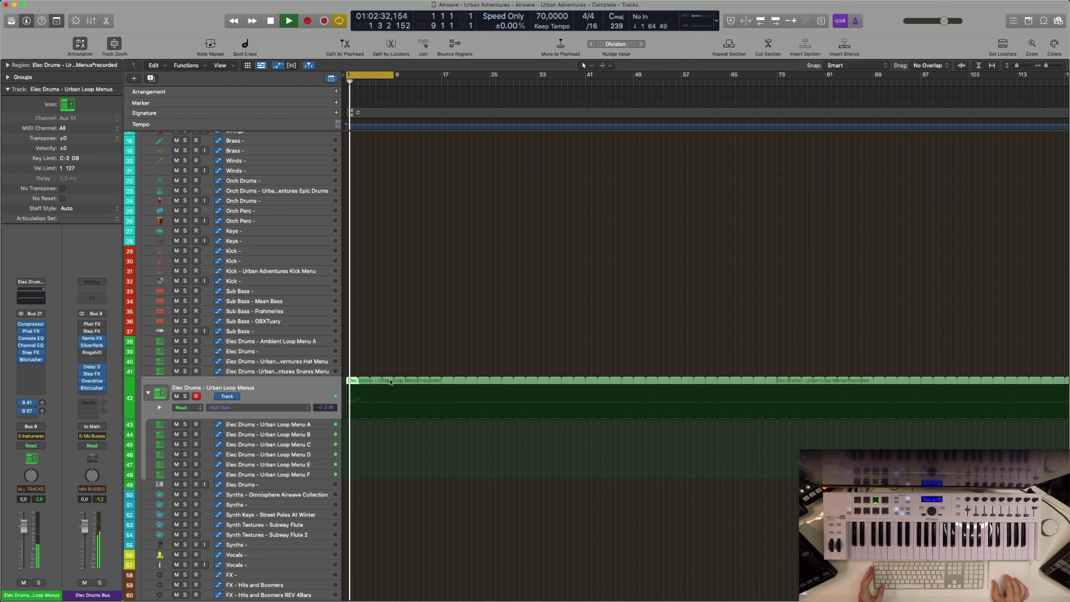
Limit the recorded Urban Loop Menus region's looping to bar 9 and check its notes in the Piano Roll.
{"action": "left_click_drag", "start_coordinate": [411, 385], "coordinate": [406, 386]}
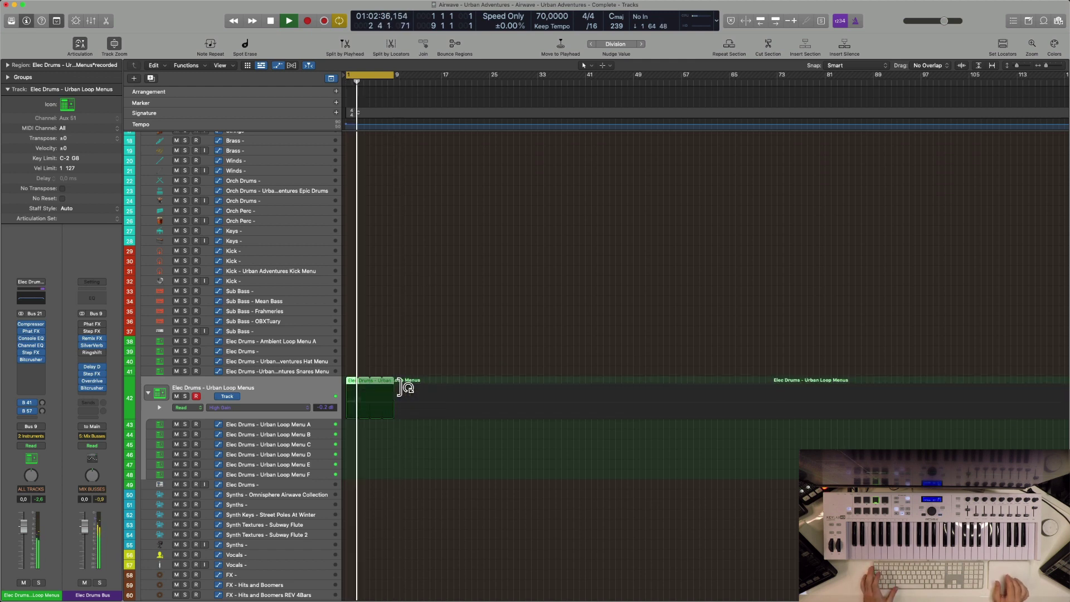
{"action": "key", "text": "space"}
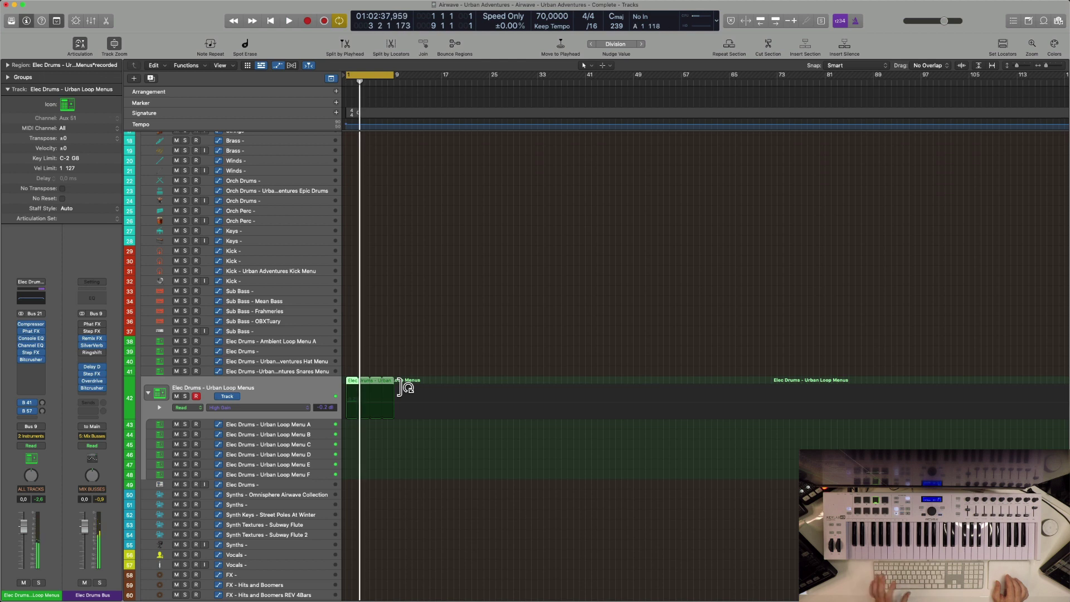
{"action": "key", "text": "p"}
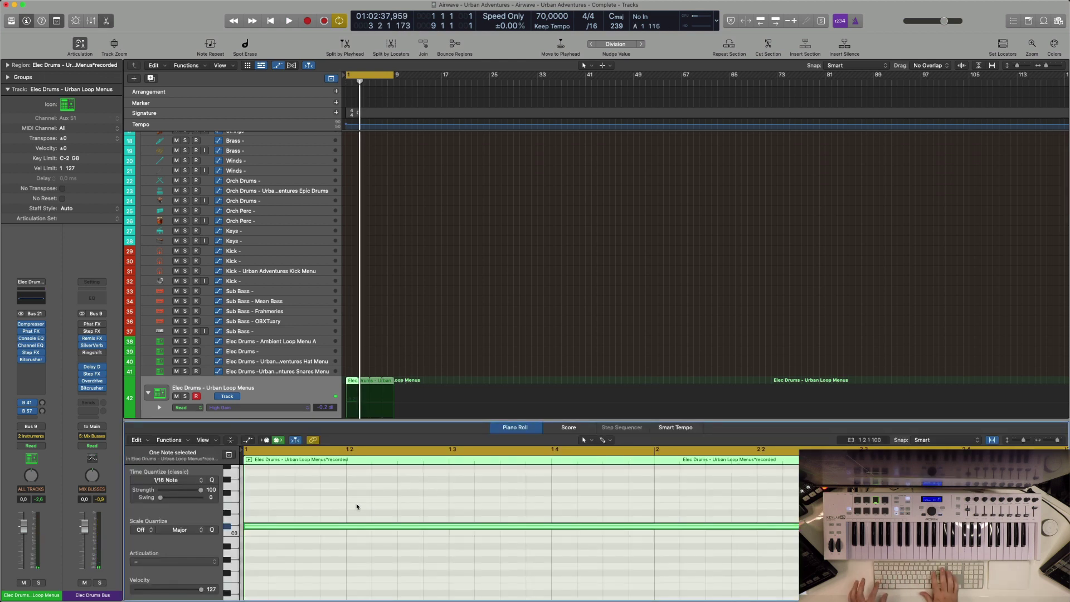
{"action": "key", "text": "p"}
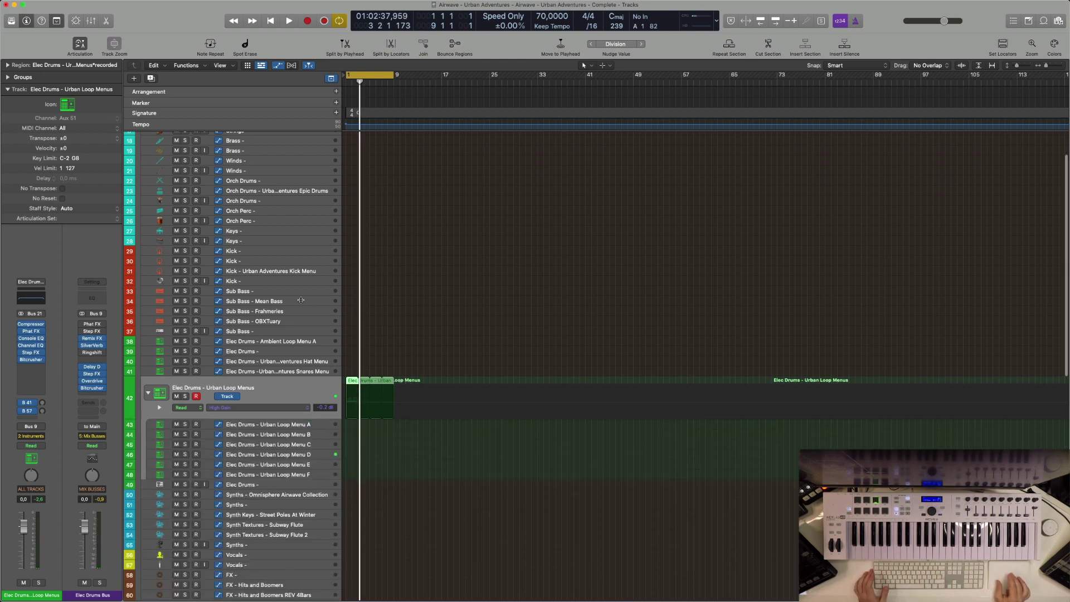
Lower the volume of the Elec Drums - Urban Loop Menus stack to -5.1 dB.
{"action": "scroll", "coordinate": [257, 333], "scroll_direction": "down", "scroll_amount": 1}
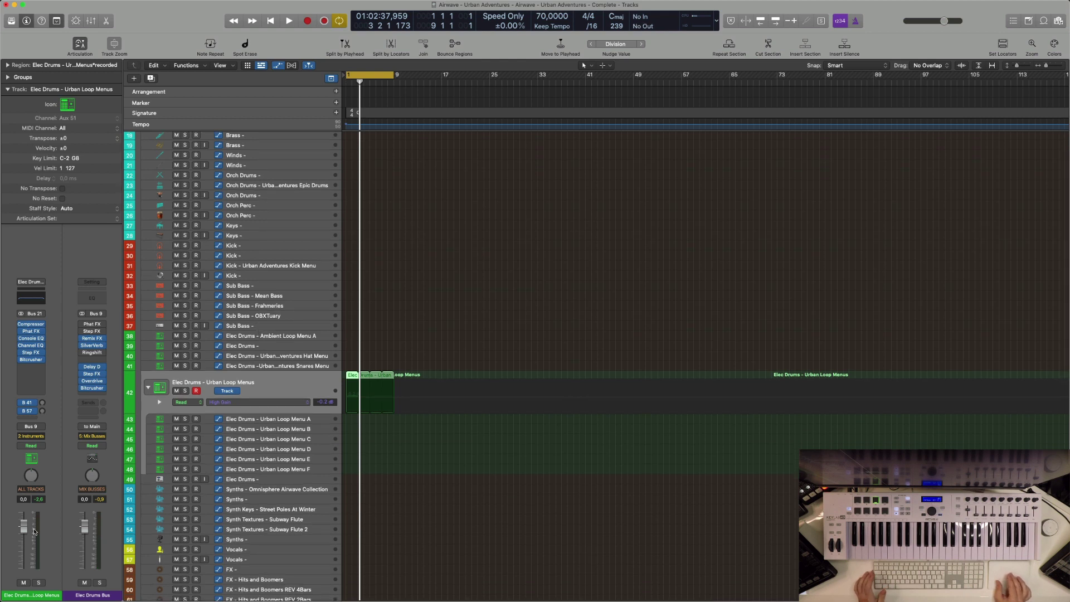
{"action": "left_click_drag", "start_coordinate": [24, 526], "coordinate": [24, 539]}
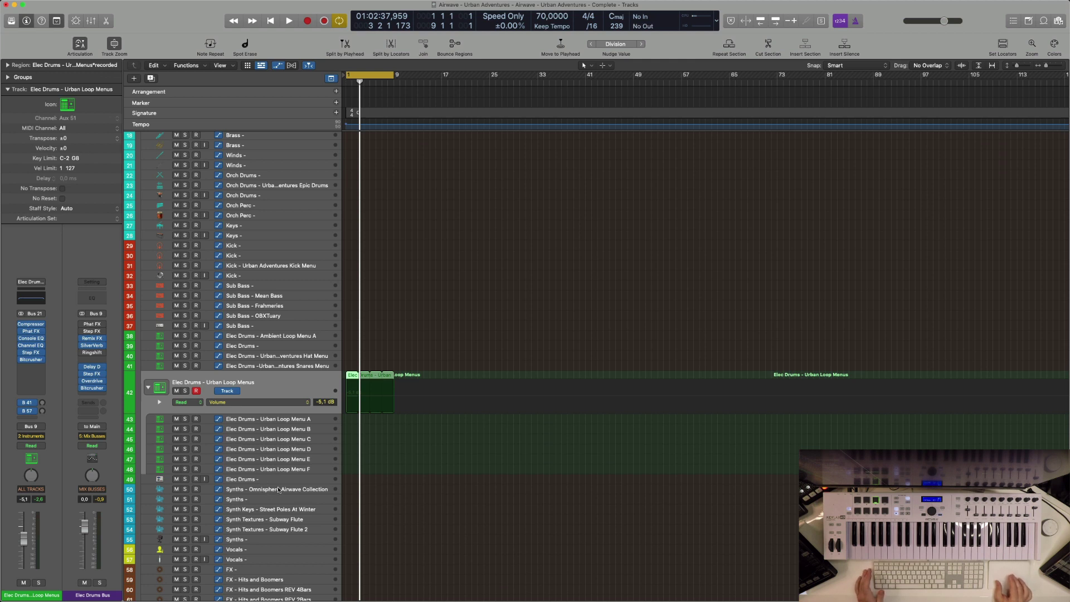
Lower the coarse tuning in the Sampler on the Elec Drums - Ambient Loop Menu A track.
{"action": "scroll", "coordinate": [284, 334], "scroll_direction": "up", "scroll_amount": 3}
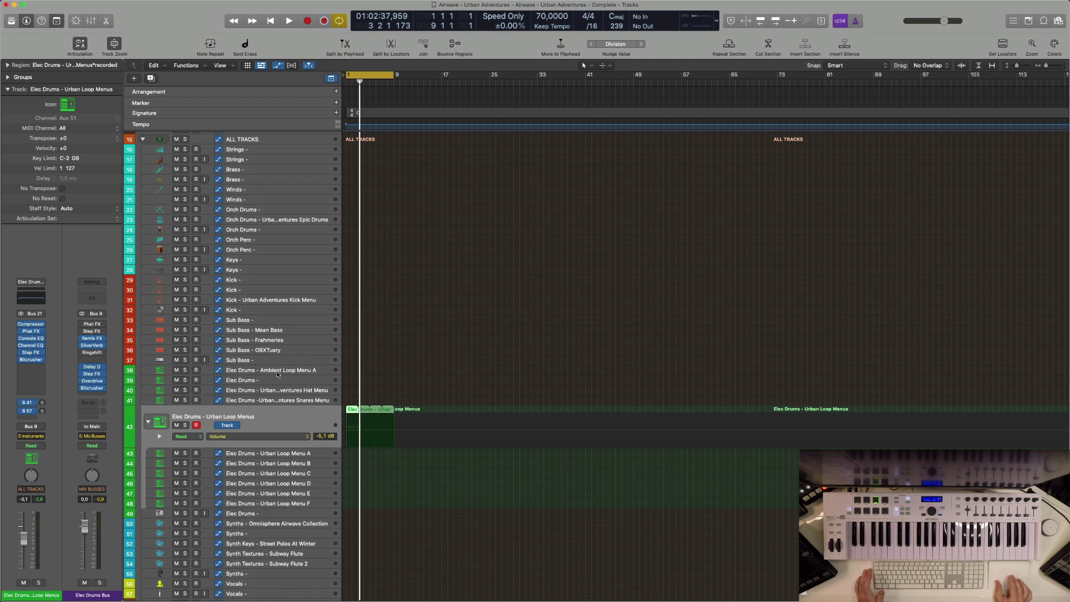
{"action": "left_click", "coordinate": [278, 374]}
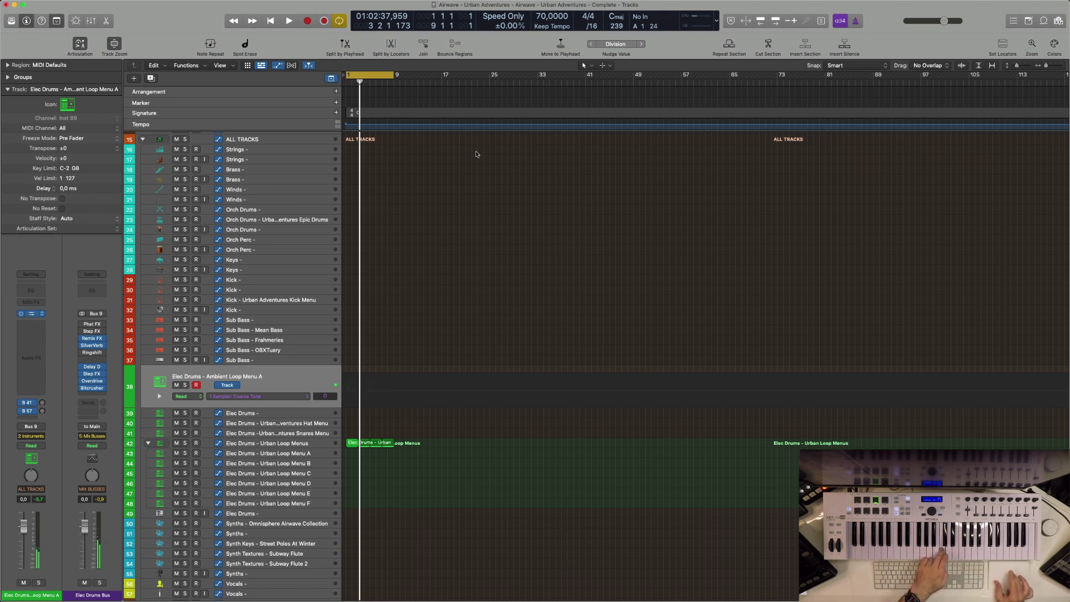
{"action": "key", "text": "v"}
{"action": "left_click", "coordinate": [367, 248]}
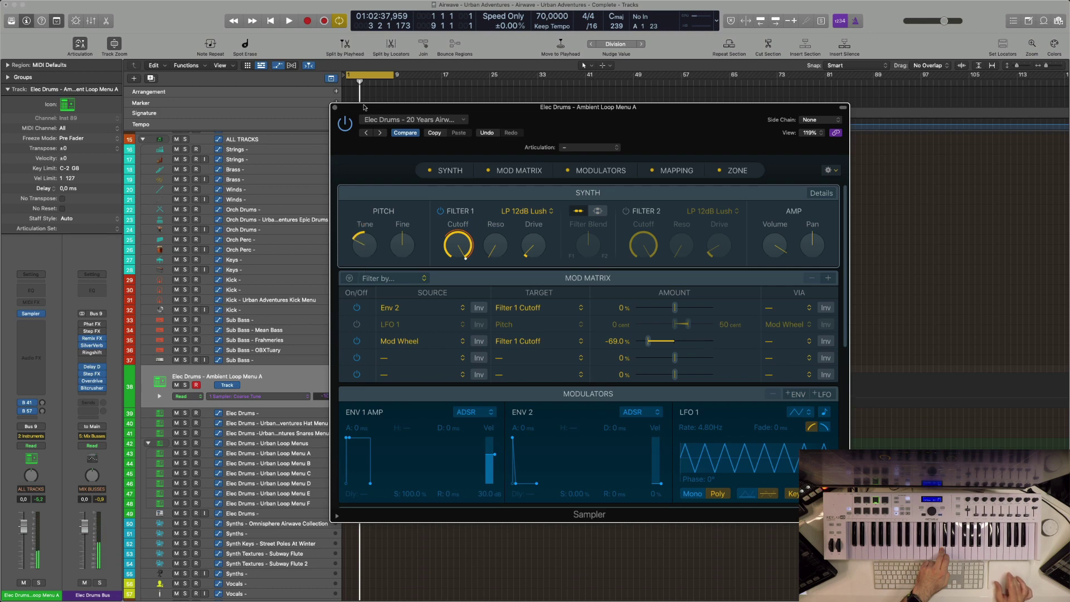
{"action": "left_click", "coordinate": [335, 108]}
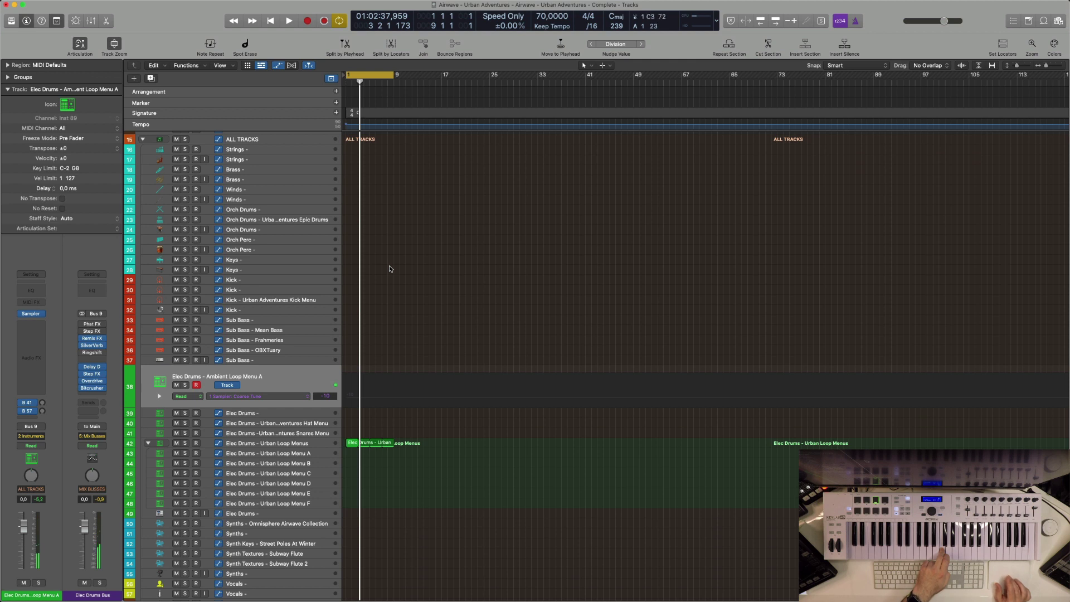
Play the recorded loop briefly and lower the Elec Drums - Urban Loop Menus stack's volume to -12.2 dB.
{"action": "key", "text": "space"}
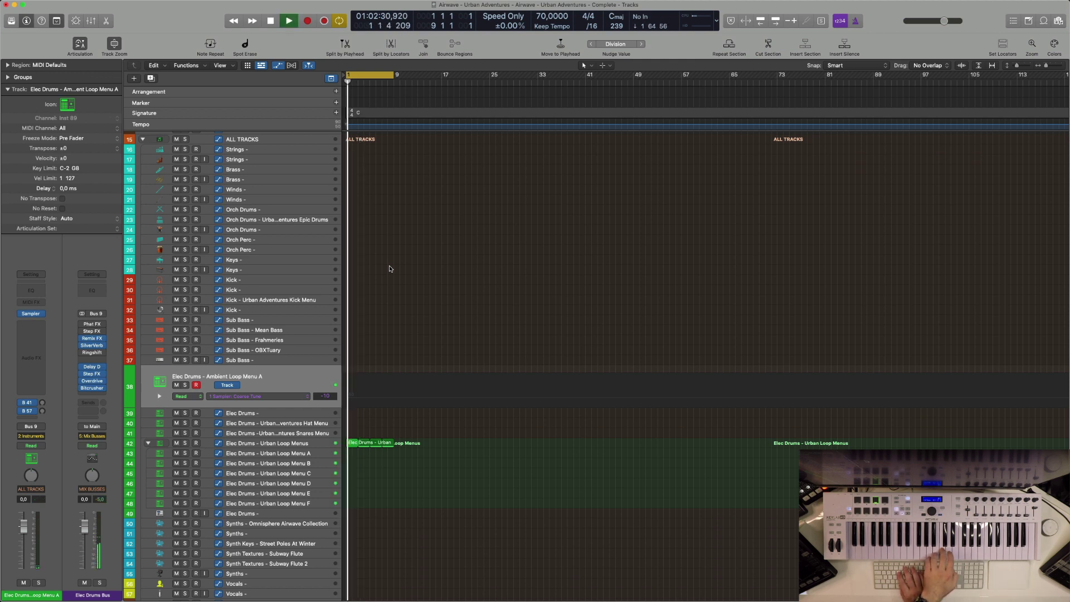
{"action": "key", "text": "space"}
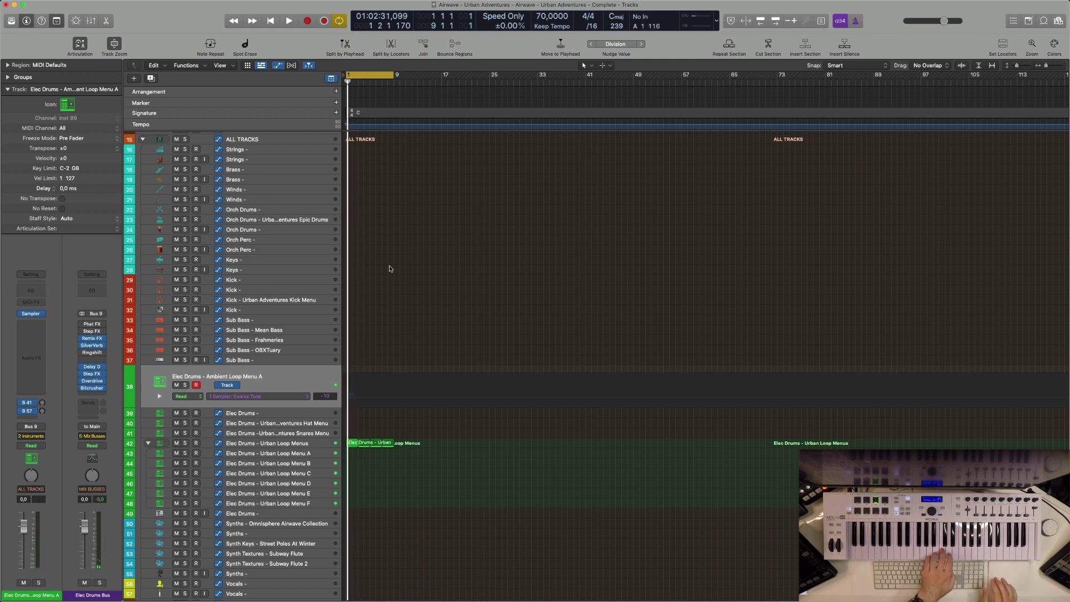
{"action": "left_click", "coordinate": [300, 443]}
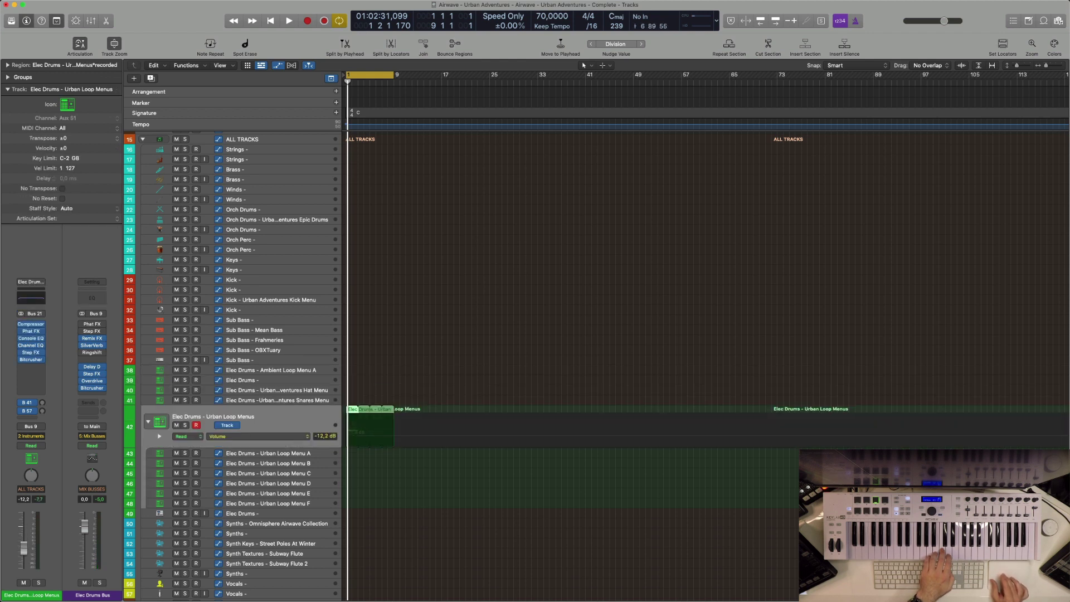
Record a loop from bar 1 on the Elec Drums - Ambient Loop Menu A track.
{"action": "left_click", "coordinate": [299, 372]}
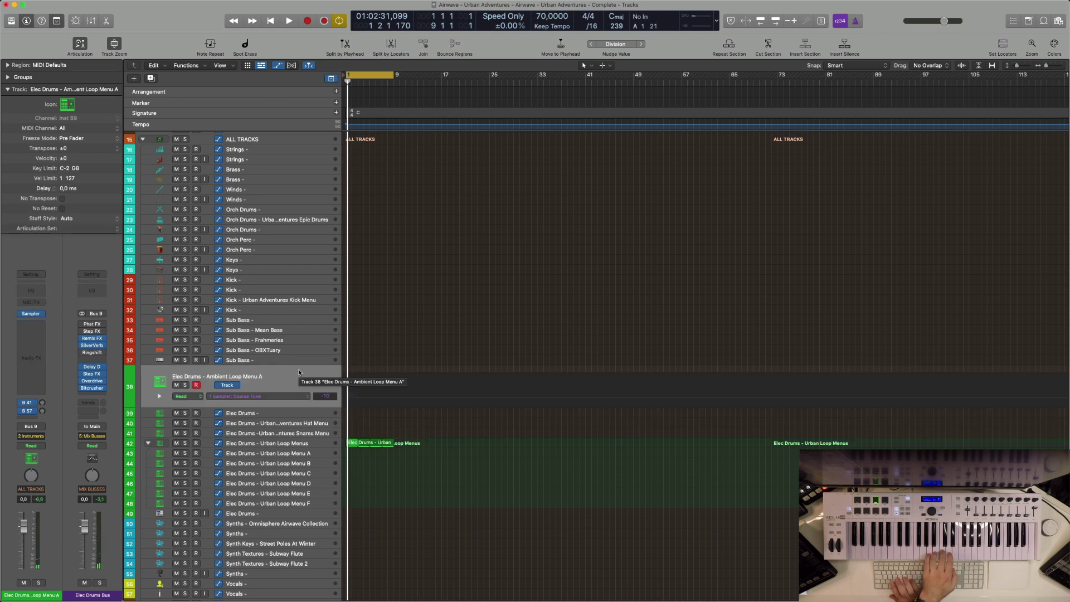
{"action": "key", "text": "r"}
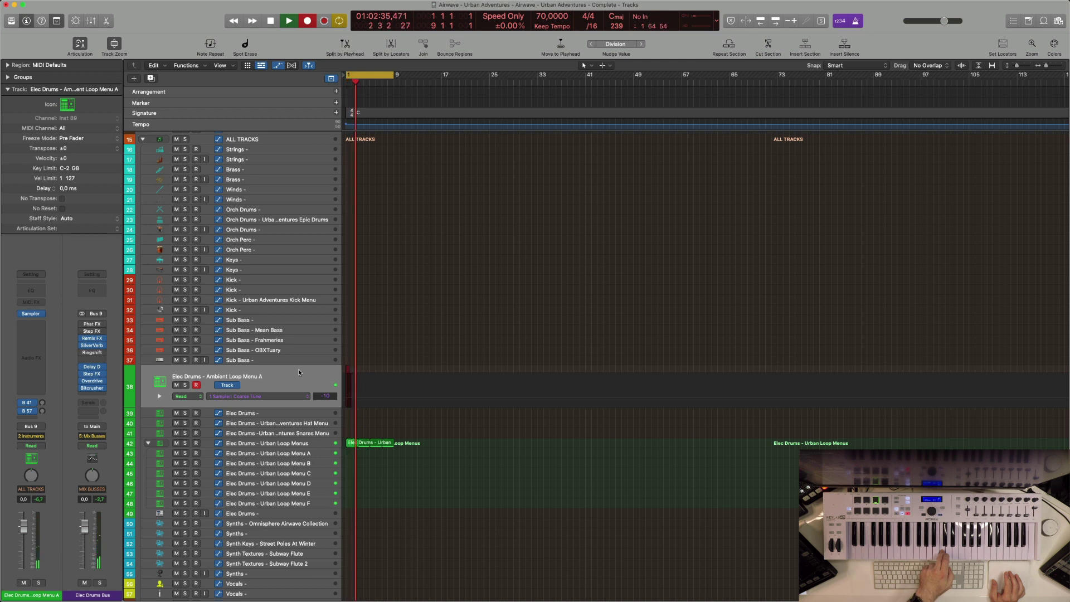
{"action": "key", "text": "shift+r"}
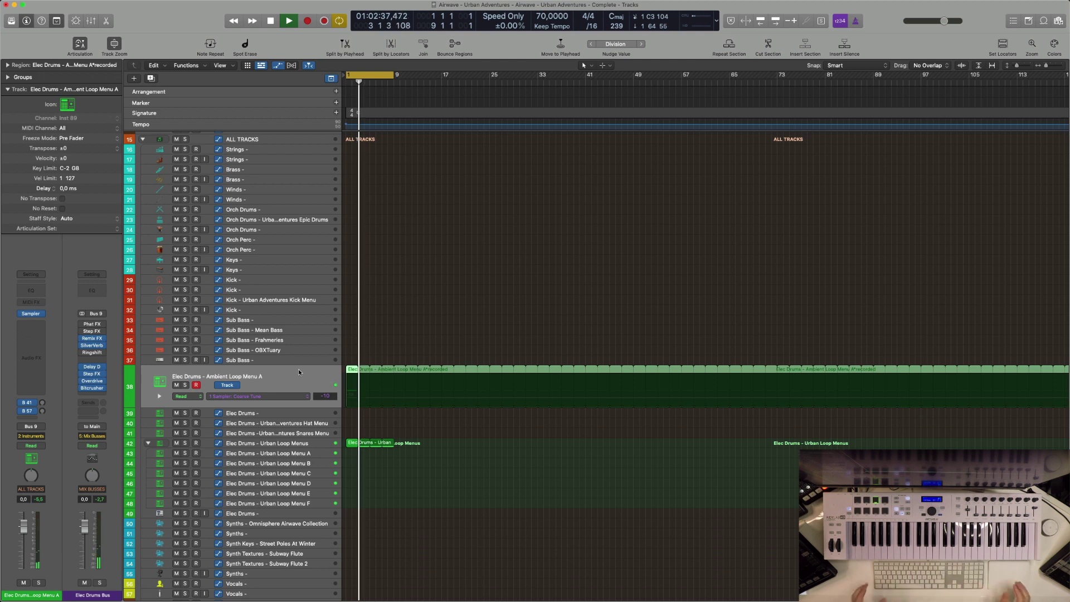
{"action": "key", "text": "space"}
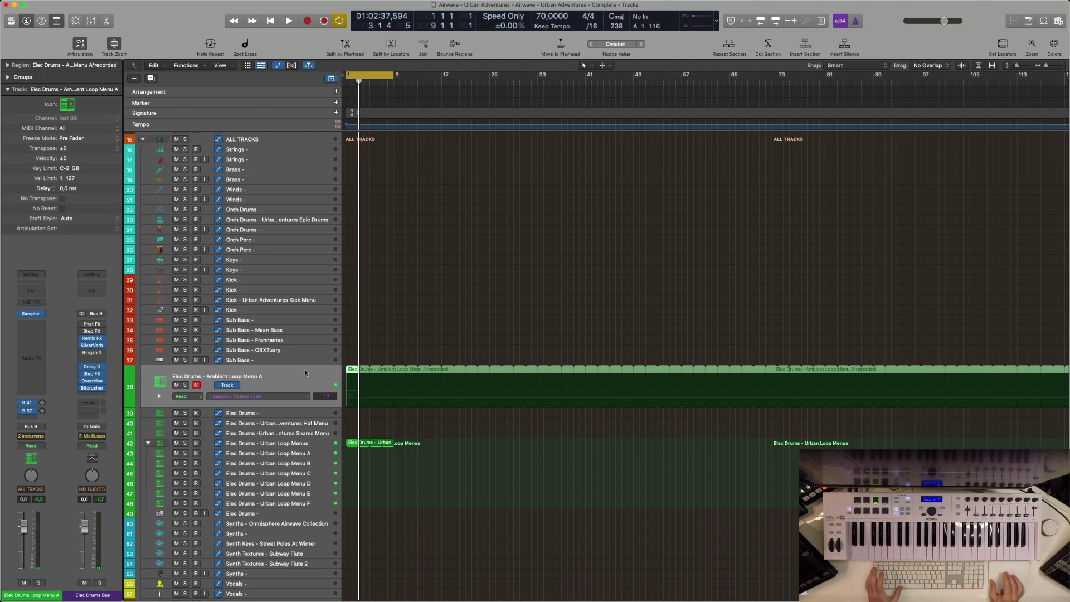
Play the cue from the start and limit the recorded Ambient Loop Menu A region's looping to bar 9.
{"action": "key", "text": "Return"}
{"action": "key", "text": "space"}
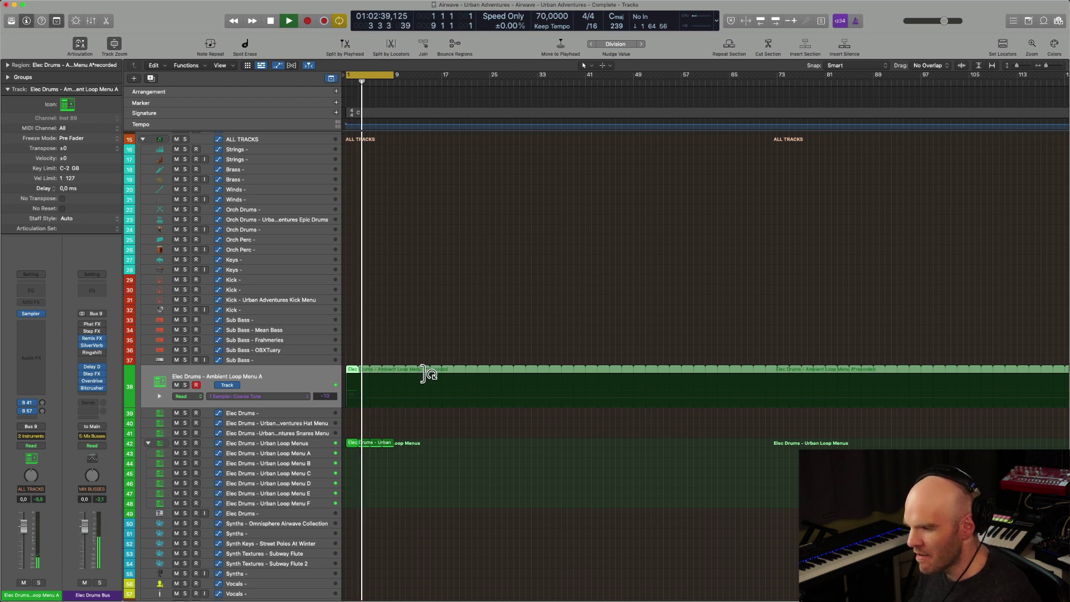
{"action": "left_click_drag", "start_coordinate": [424, 374], "coordinate": [396, 375]}
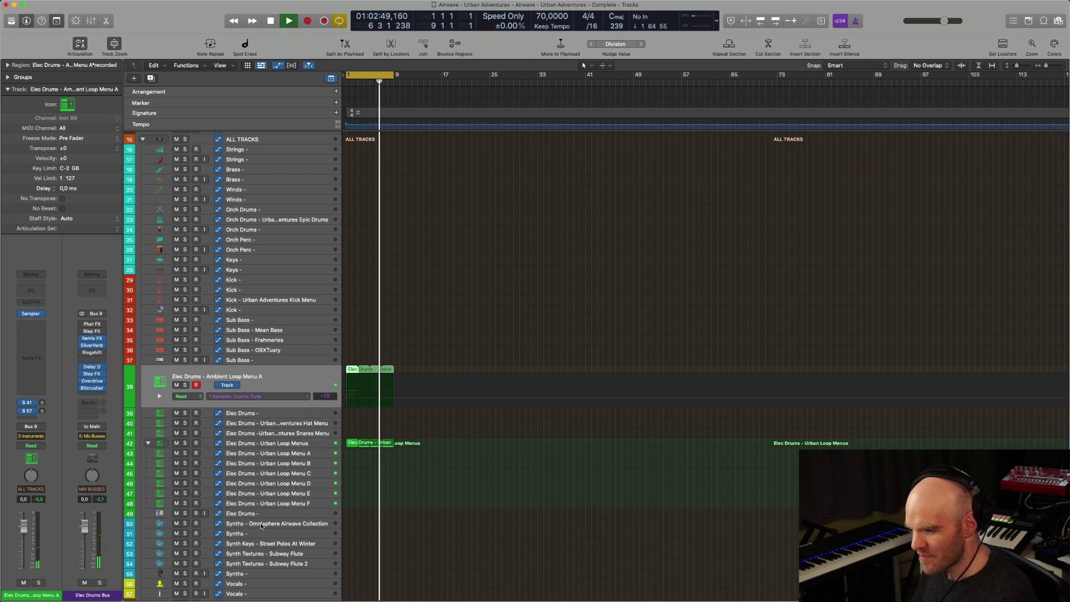
{"action": "key", "text": "space"}
Record a synth part from bar 1 to bar 9 on the Synth Keys - Street Poles At Winter track.
{"action": "left_click", "coordinate": [268, 544]}
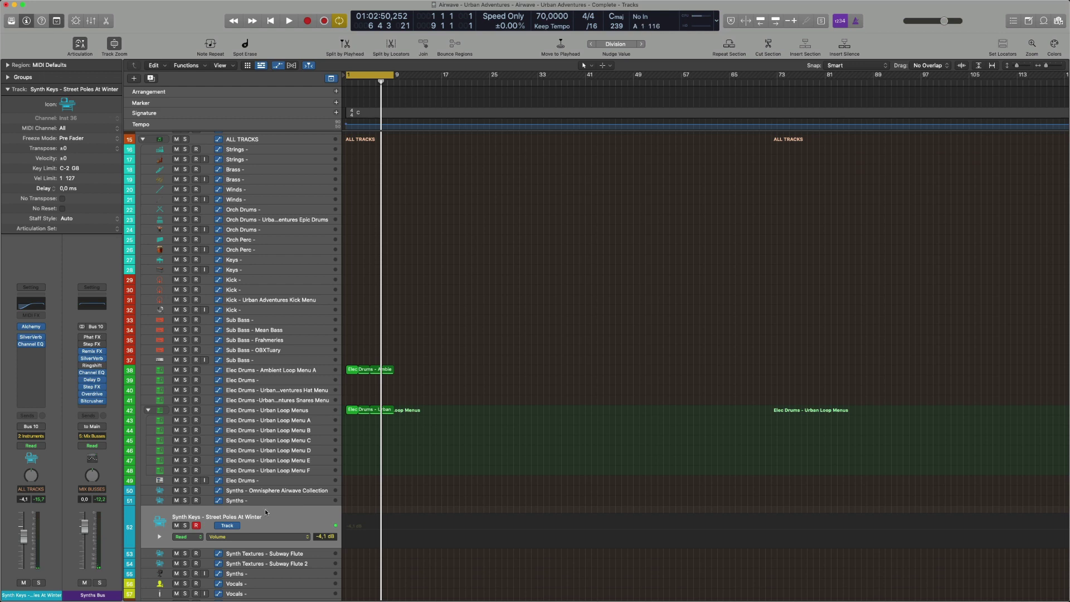
{"action": "key", "text": "space"}
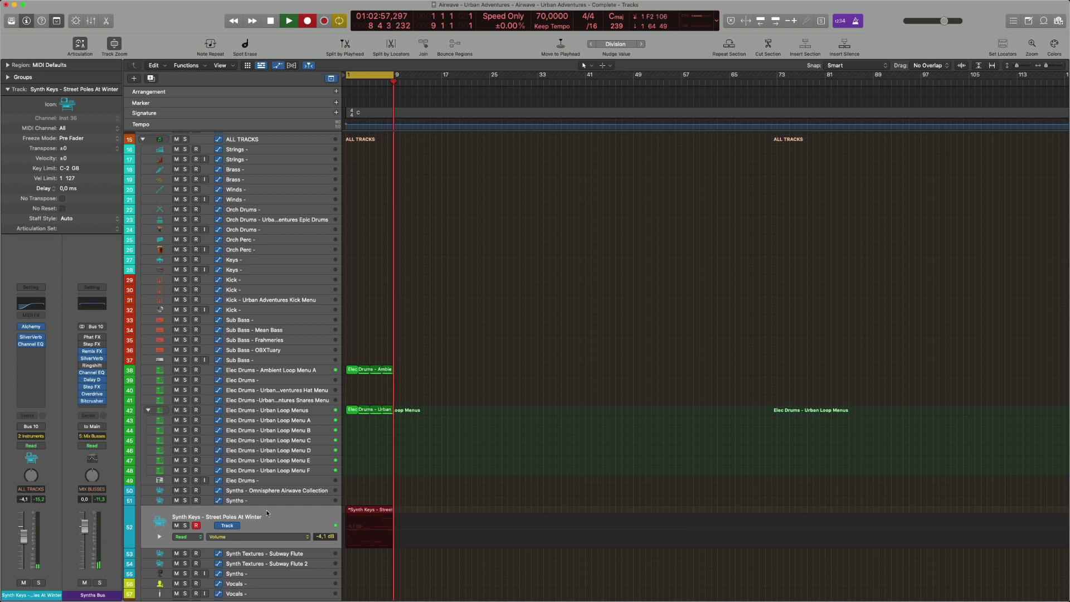
{"action": "key", "text": "space"}
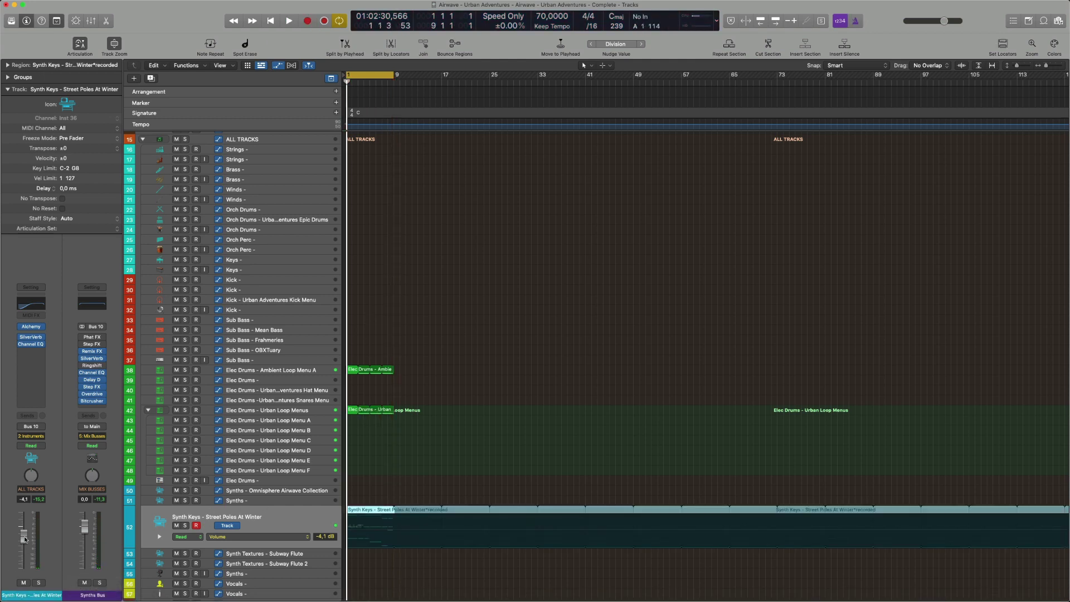
Raise the Street Poles At Winter track's volume to +1.1 dB and limit its region's looping to bar 9 during playback.
{"action": "left_click", "coordinate": [24, 536], "text": "alt"}
{"action": "key", "text": "space"}
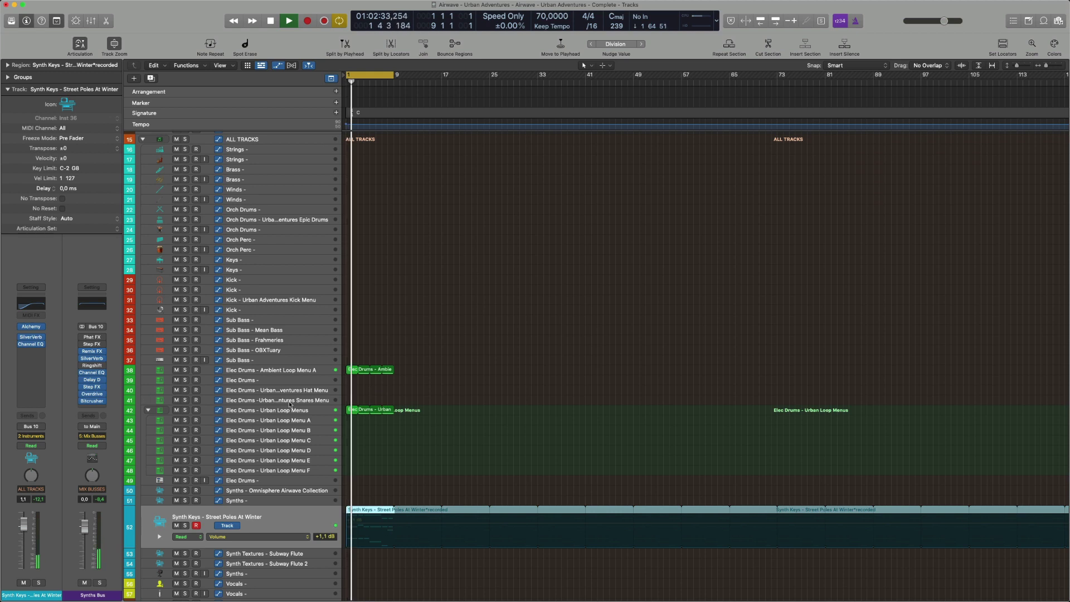
{"action": "scroll", "coordinate": [390, 409], "scroll_direction": "up", "scroll_amount": 2}
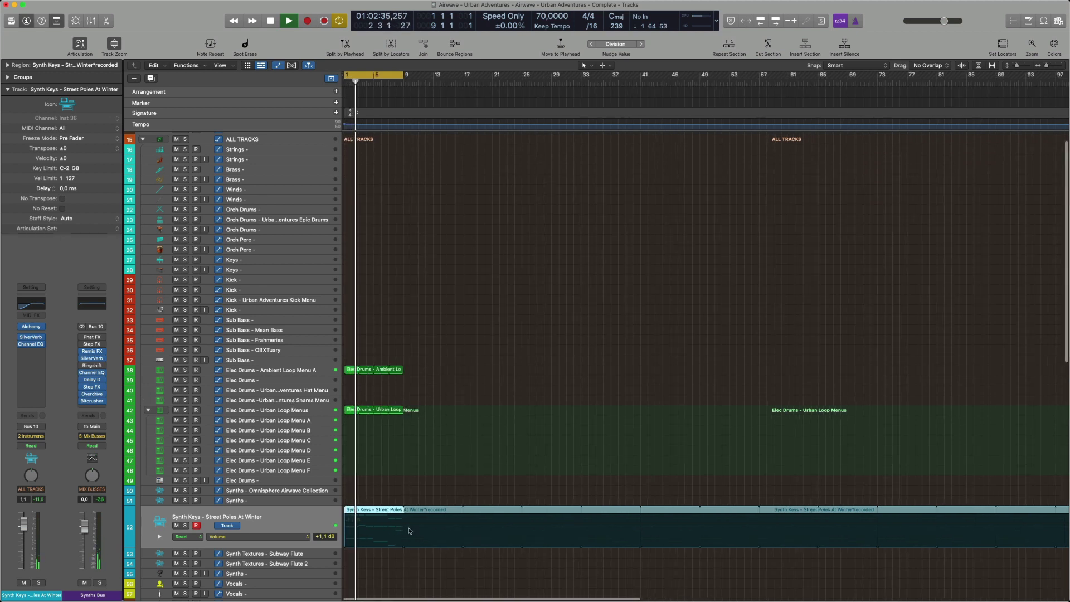
{"action": "left_click_drag", "start_coordinate": [415, 515], "coordinate": [408, 512]}
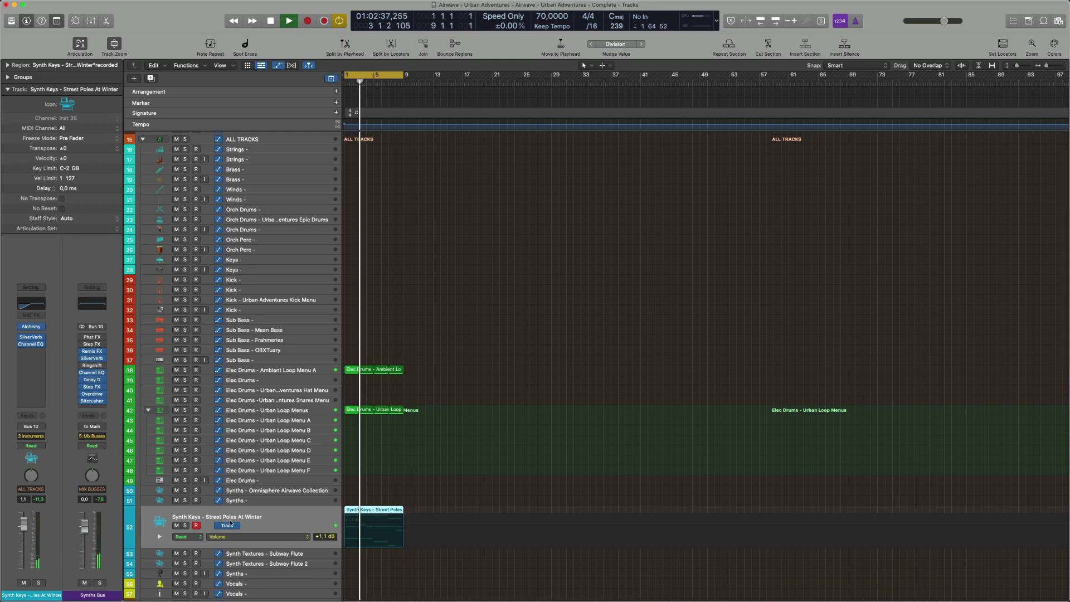
In Step FX on the Street Poles At Winter track, set the Gate Mix modulator's attack to 43.1% and depth to 49%.
{"action": "mouse_move", "coordinate": [31, 328]}
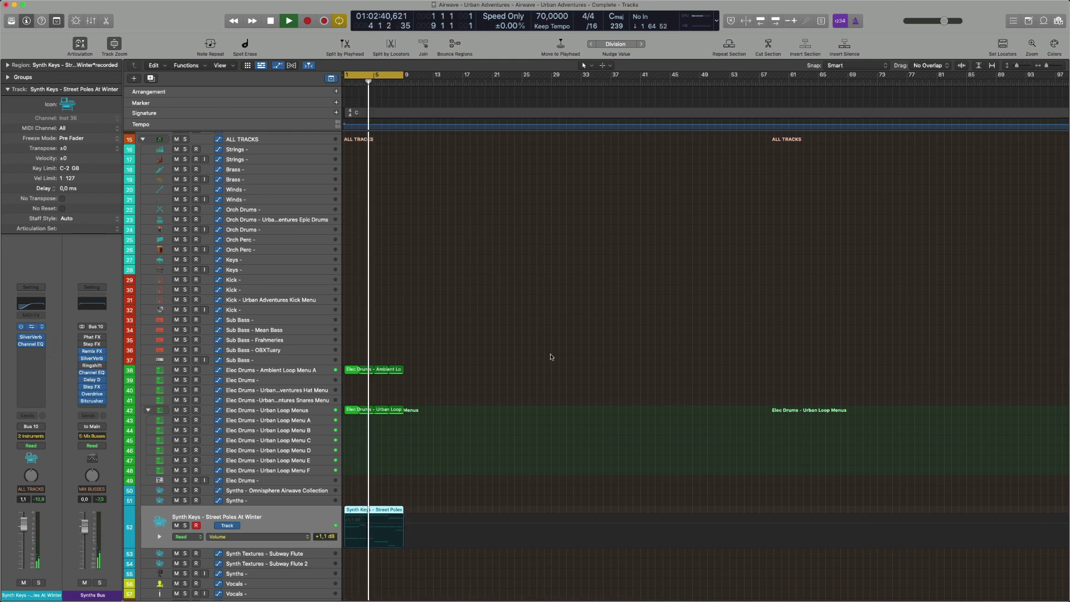
{"action": "key", "text": "v"}
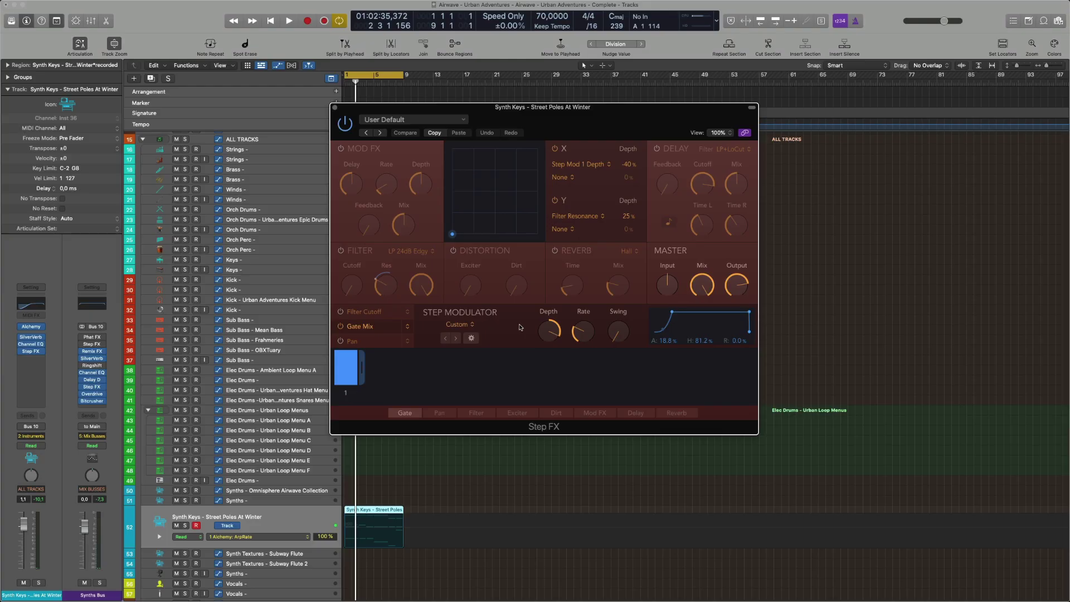
{"action": "left_click_drag", "start_coordinate": [673, 313], "coordinate": [695, 316]}
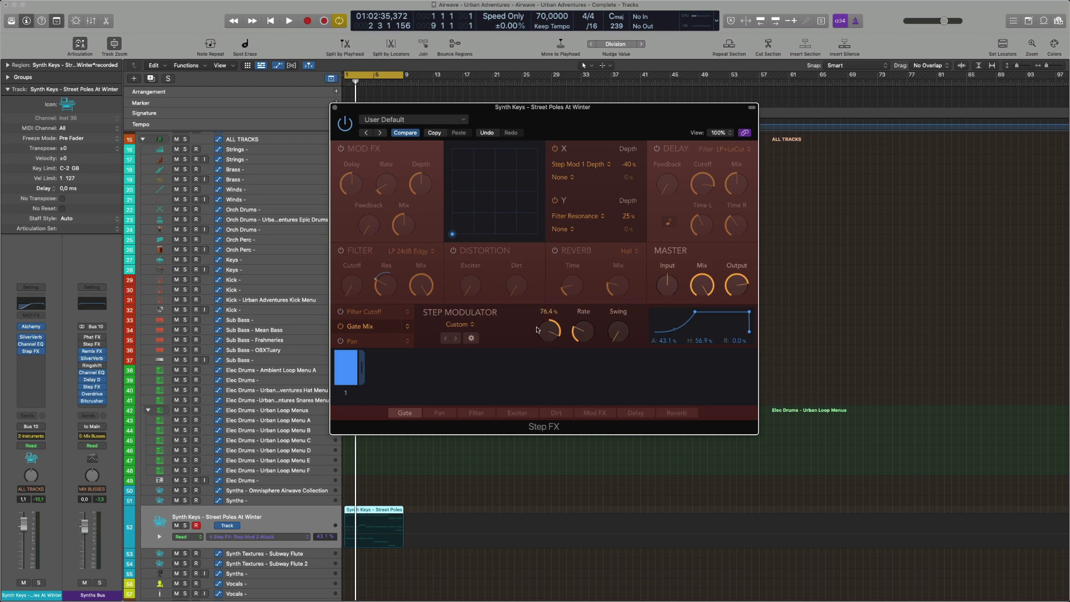
{"action": "left_click_drag", "start_coordinate": [537, 330], "coordinate": [550, 330]}
{"action": "key", "text": "space"}
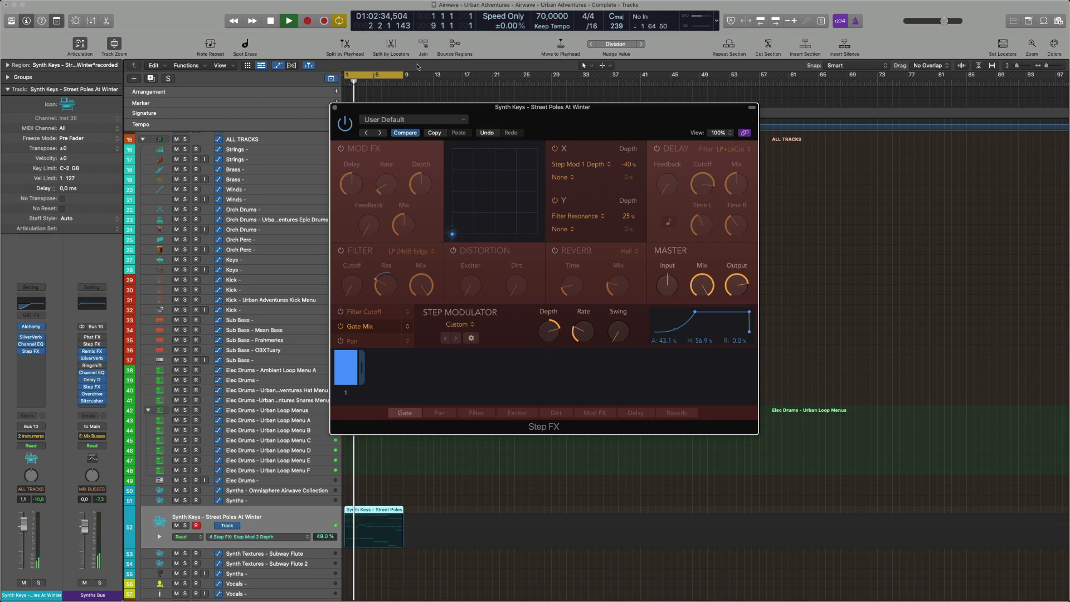
{"action": "left_click", "coordinate": [335, 107]}
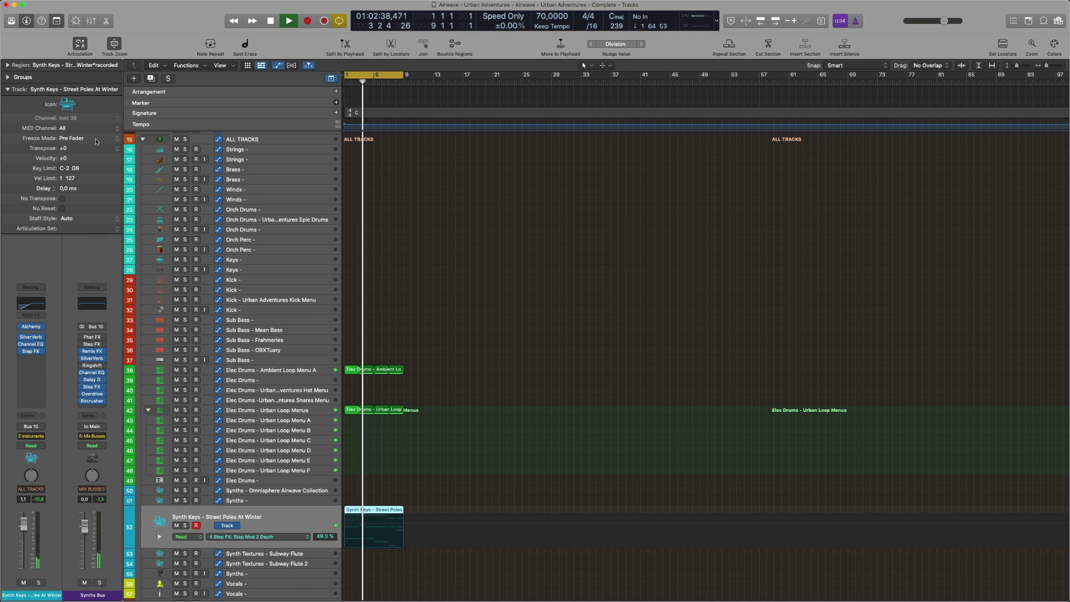
Transpose the Street Poles At Winter track by +12 and lower its volume to -1.7 dB while playing the cue.
{"action": "key", "text": "space"}
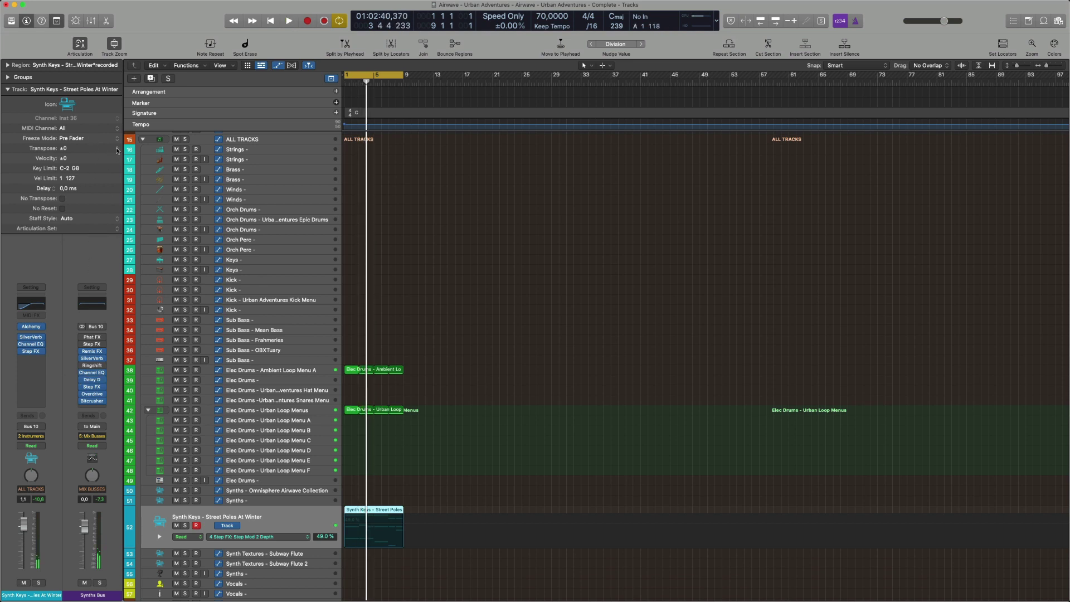
{"action": "left_click", "coordinate": [113, 152]}
{"action": "left_click", "coordinate": [108, 145]}
{"action": "key", "text": "Return"}
{"action": "key", "text": "space"}
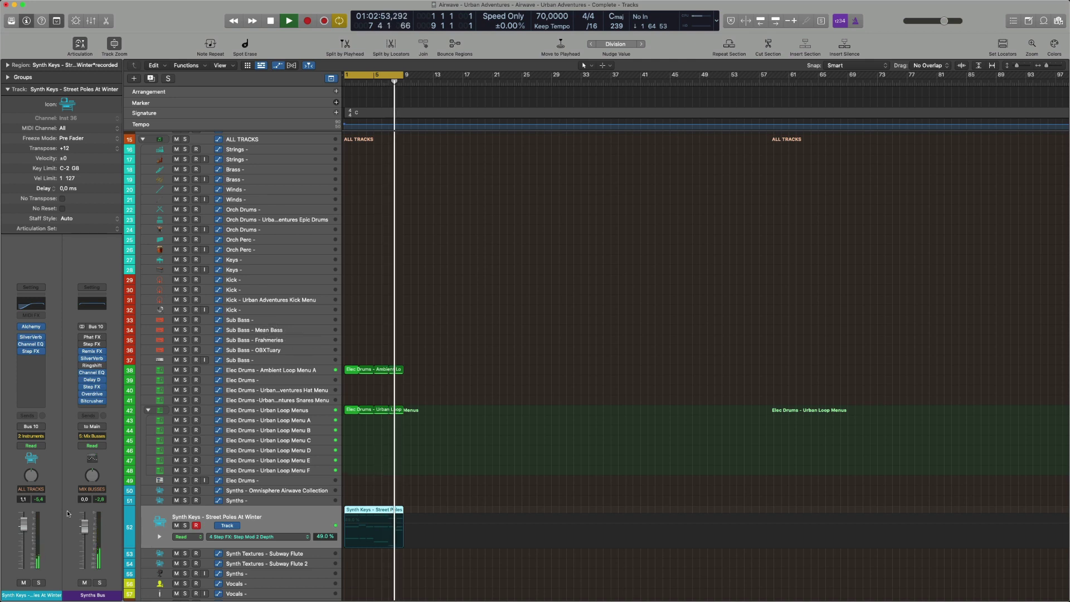
{"action": "left_click_drag", "start_coordinate": [20, 521], "coordinate": [24, 529]}
{"action": "key", "text": "space"}
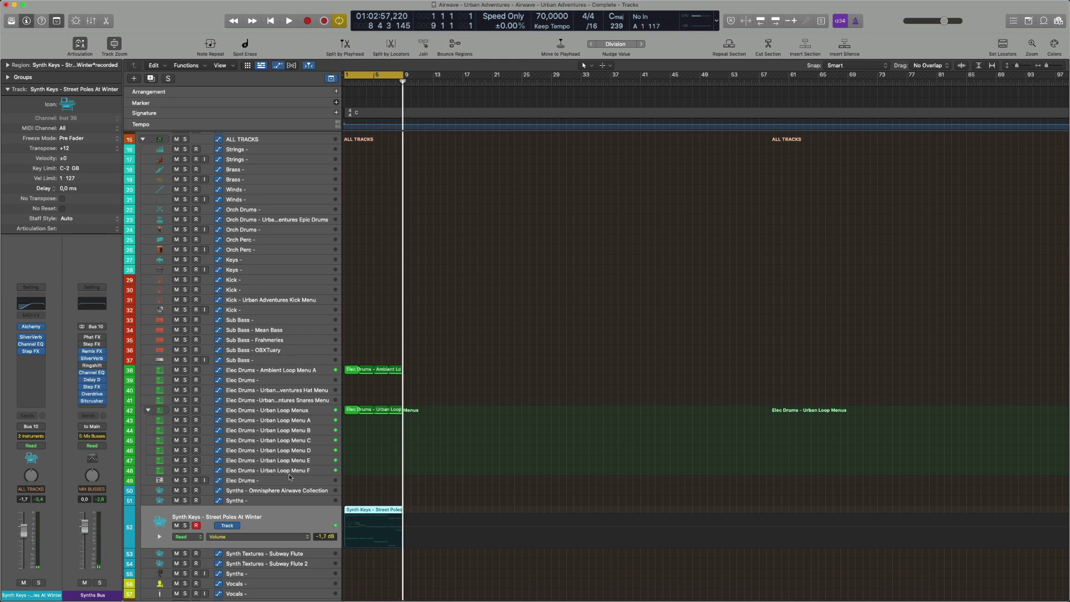
Open Omnisphere on the Synths - Omnisphere Airwave Collection track and browse patches in the Airwave - Omnisphere Collection Volume 3 category.
{"action": "left_click", "coordinate": [300, 491]}
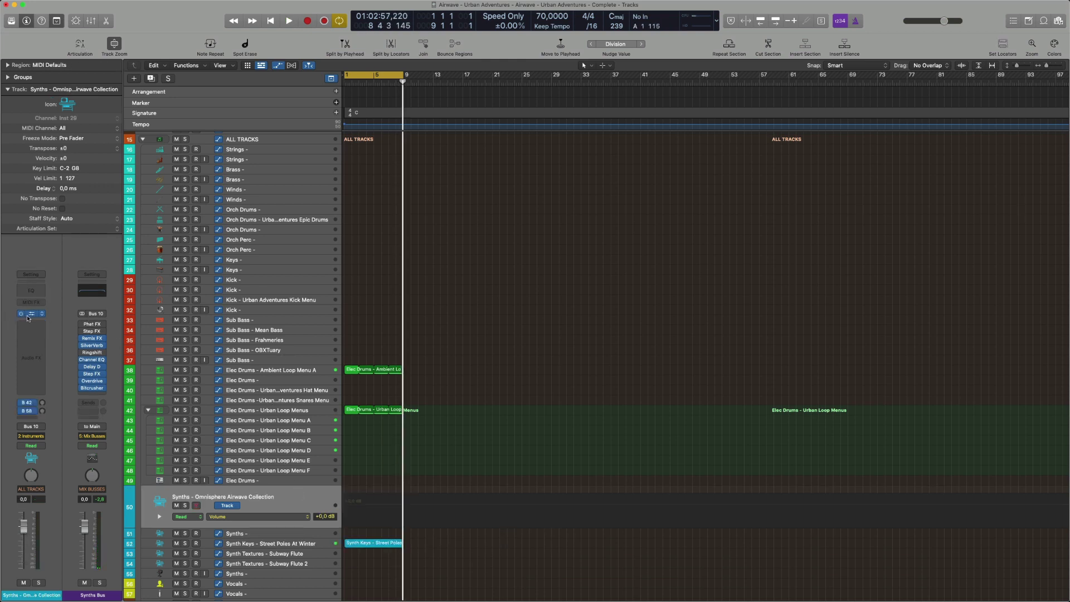
{"action": "key", "text": "v"}
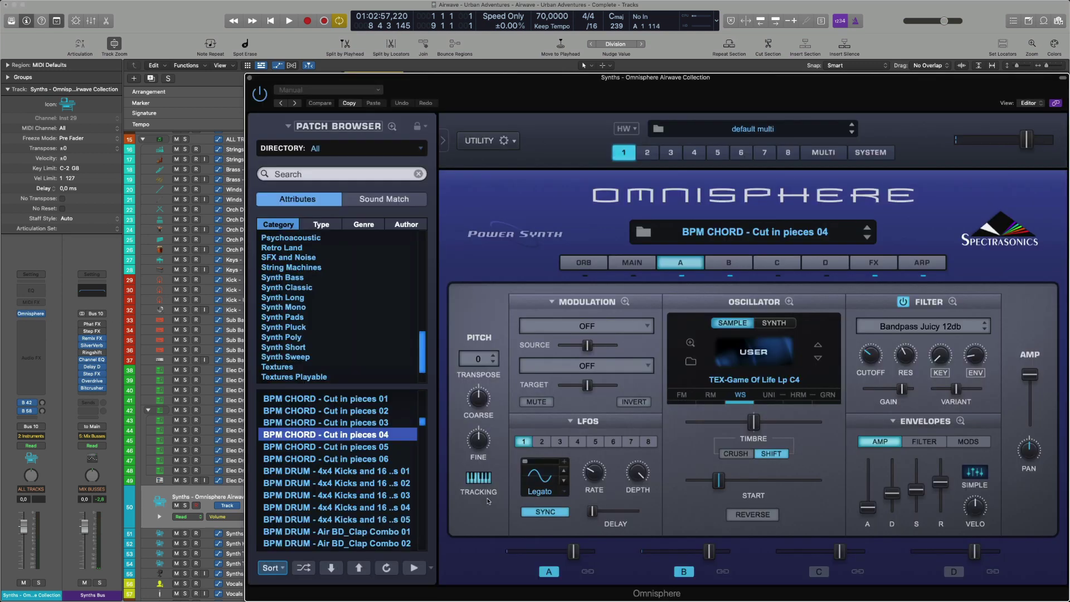
{"action": "scroll", "coordinate": [302, 520], "scroll_direction": "down", "scroll_amount": 10}
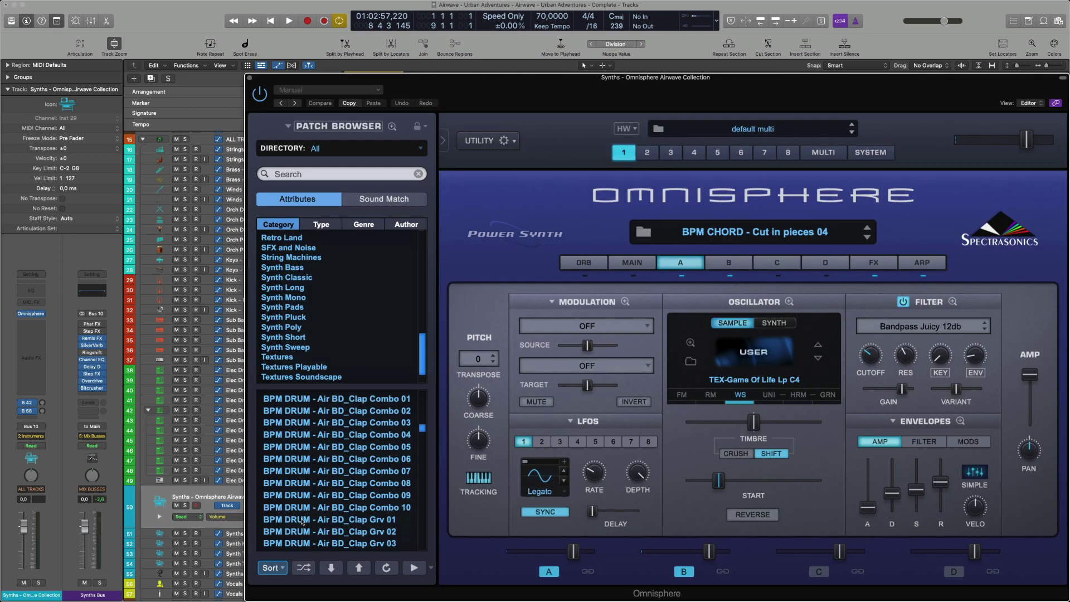
{"action": "scroll", "coordinate": [302, 520], "scroll_direction": "down", "scroll_amount": 5}
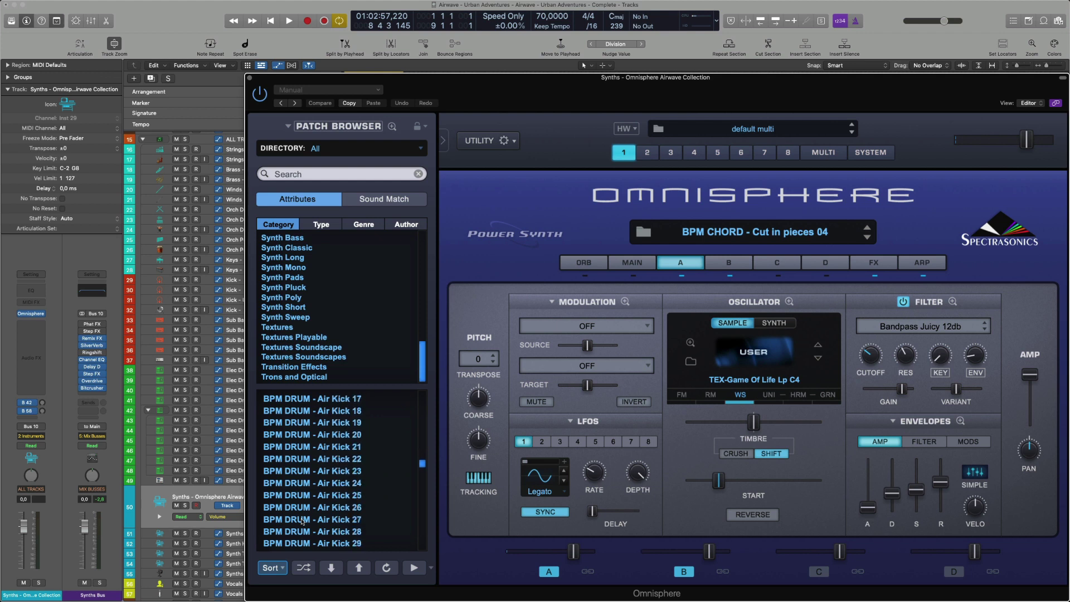
{"action": "scroll", "coordinate": [304, 313], "scroll_direction": "up", "scroll_amount": 10}
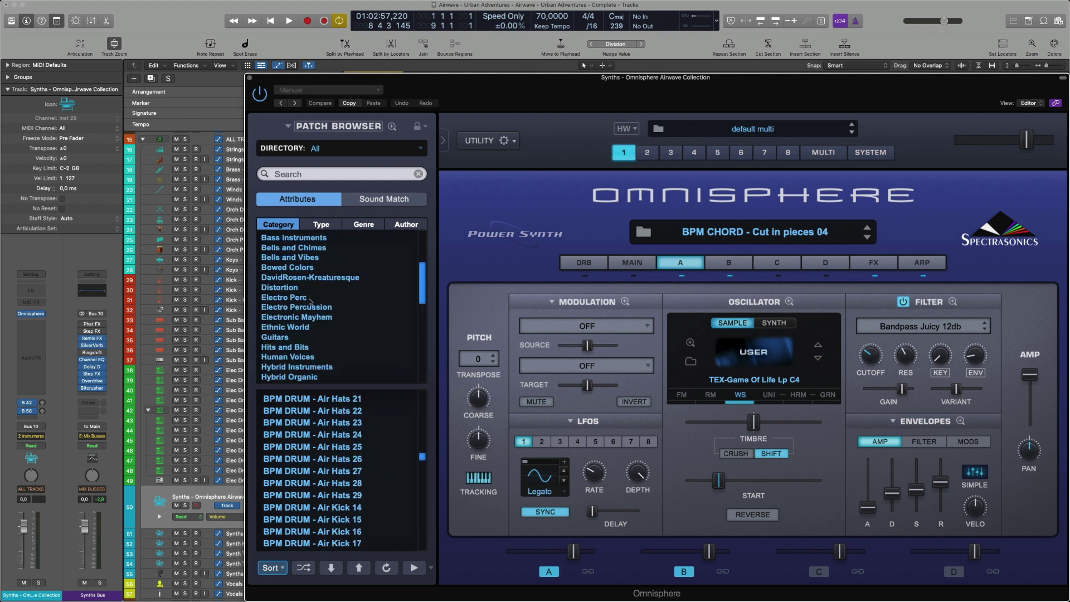
{"action": "scroll", "coordinate": [310, 302], "scroll_direction": "up", "scroll_amount": 4}
{"action": "left_click", "coordinate": [346, 298]}
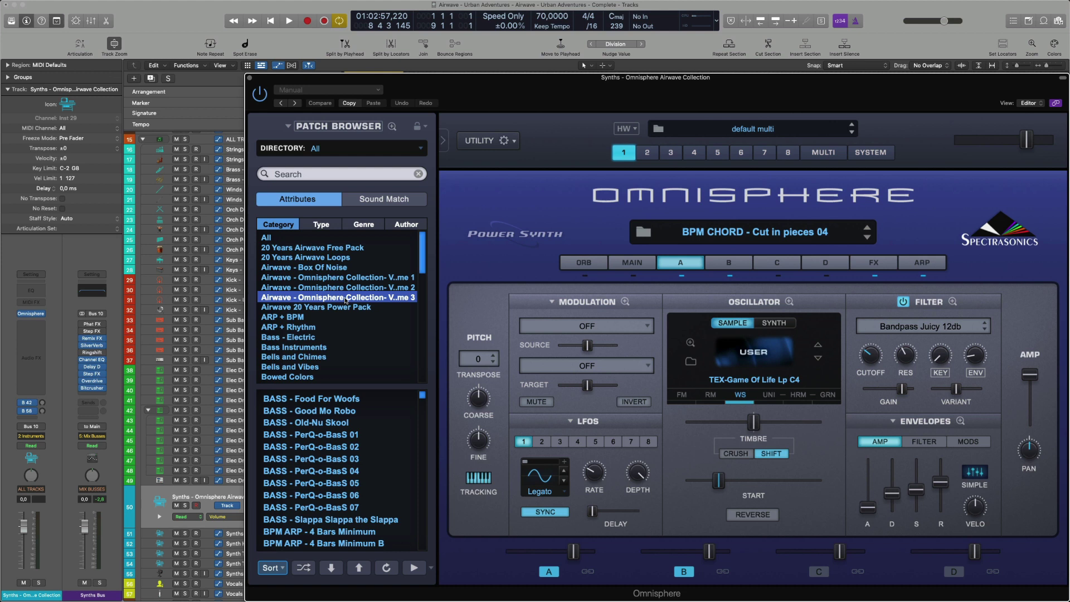
{"action": "scroll", "coordinate": [323, 489], "scroll_direction": "down", "scroll_amount": 10}
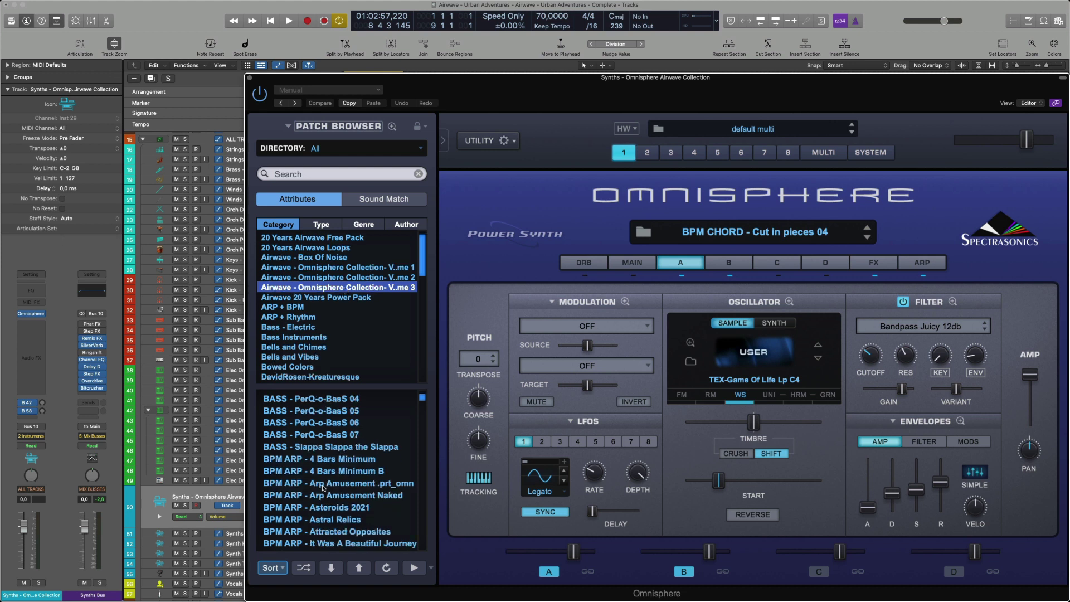